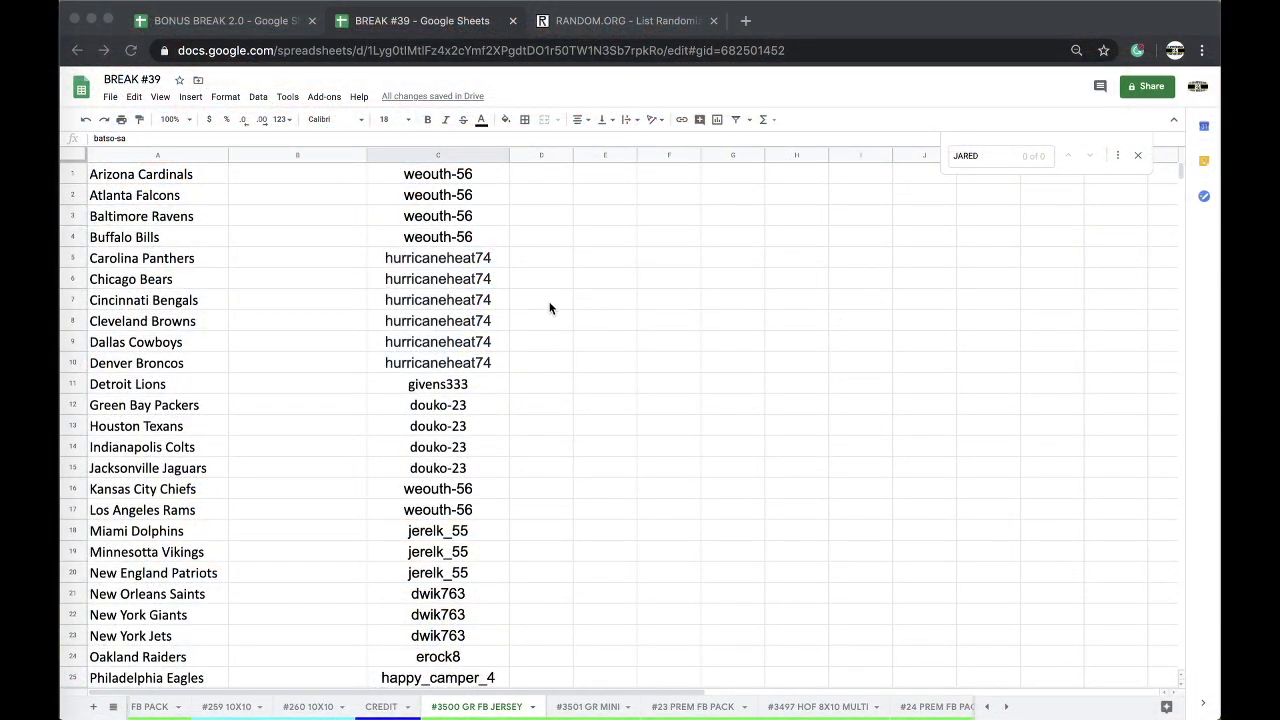
Review the participant names assigned to the teams in column C of the #3500 GR FB JERSEY sheet.
click(433, 260)
drag(433, 260, 452, 493)
scroll(433, 355, down, 1)
scroll(472, 386, down, 1)
click(461, 410)
scroll(452, 485, down, 1)
scroll(466, 458, down, 1)
scroll(456, 470, down, 1)
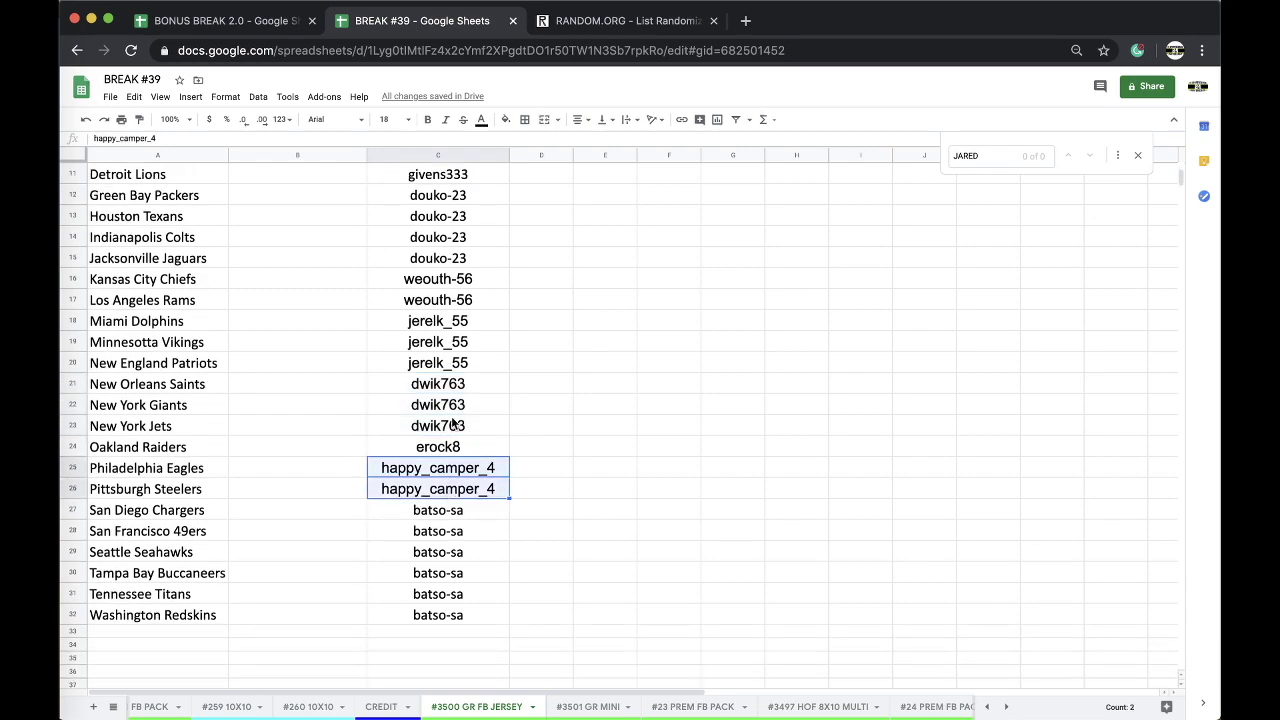
Copy the participant names from column C and paste them into a fresh RANDOM.ORG List Randomizer form.
scroll(459, 284, up, 5)
click(436, 155)
key(cmd+c)
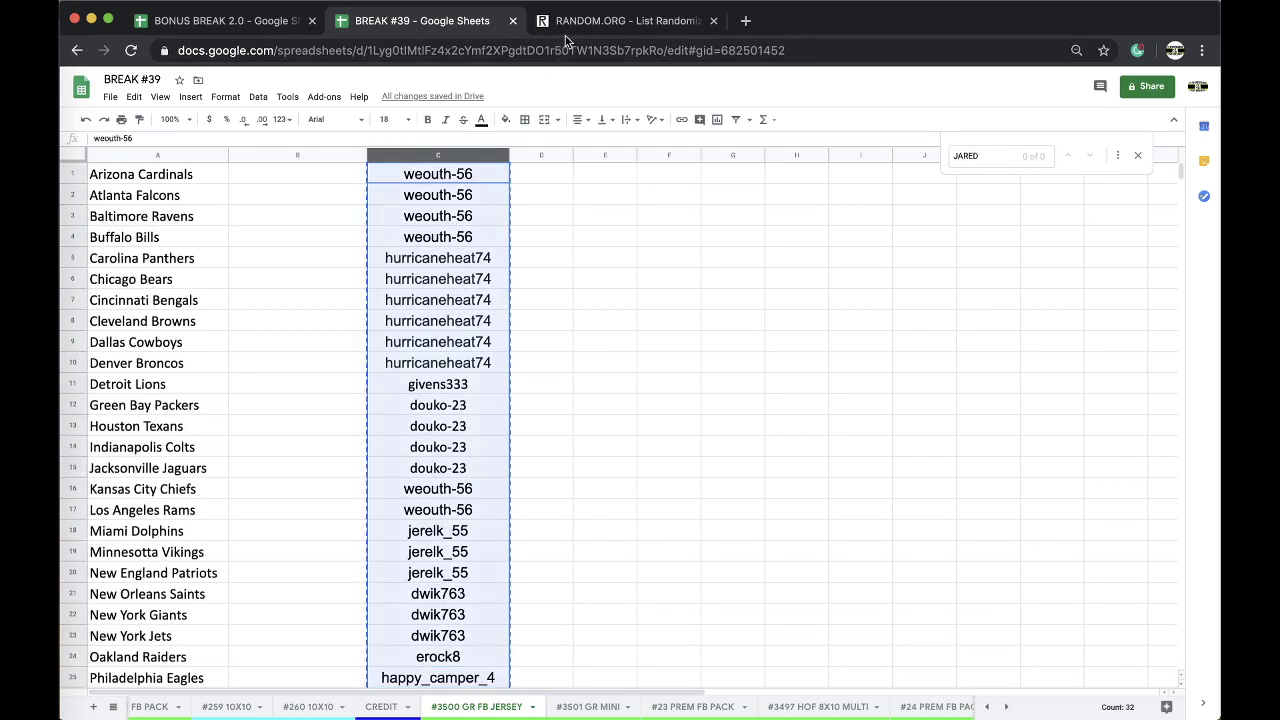
click(546, 28)
click(612, 50)
key(Return)
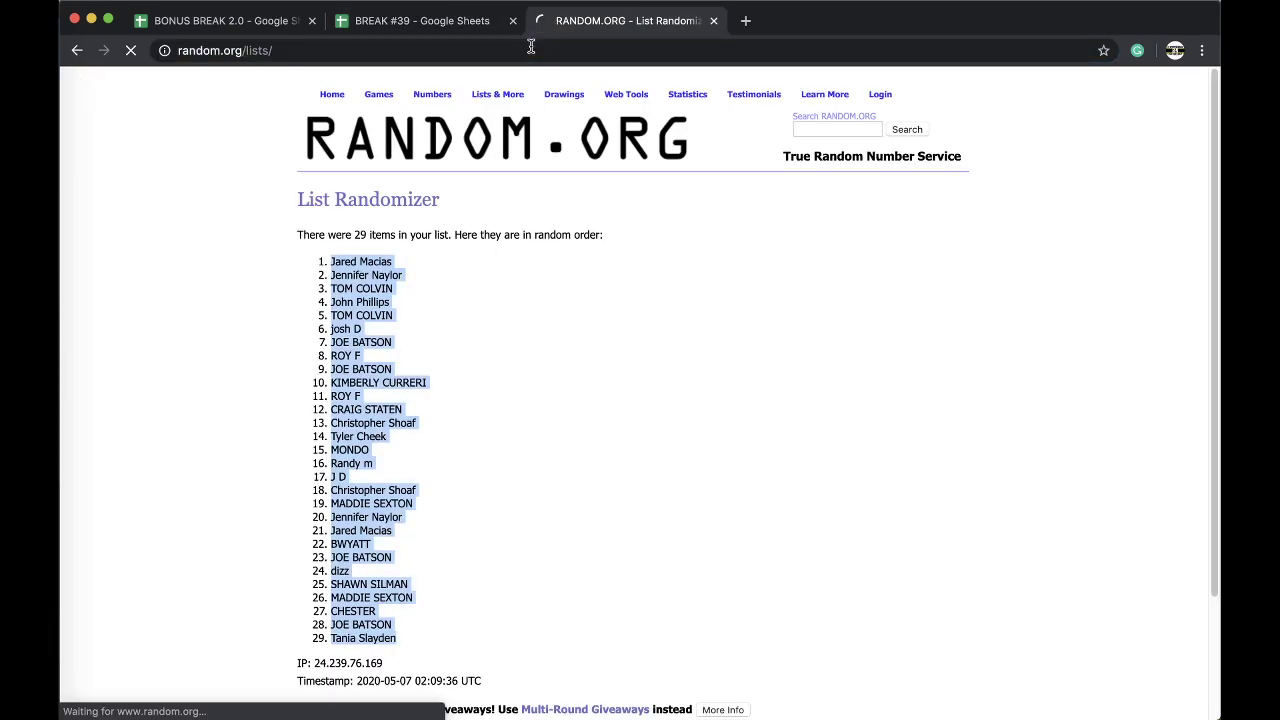
click(344, 402)
key(cmd+v)
Randomize the participant list five times.
click(334, 571)
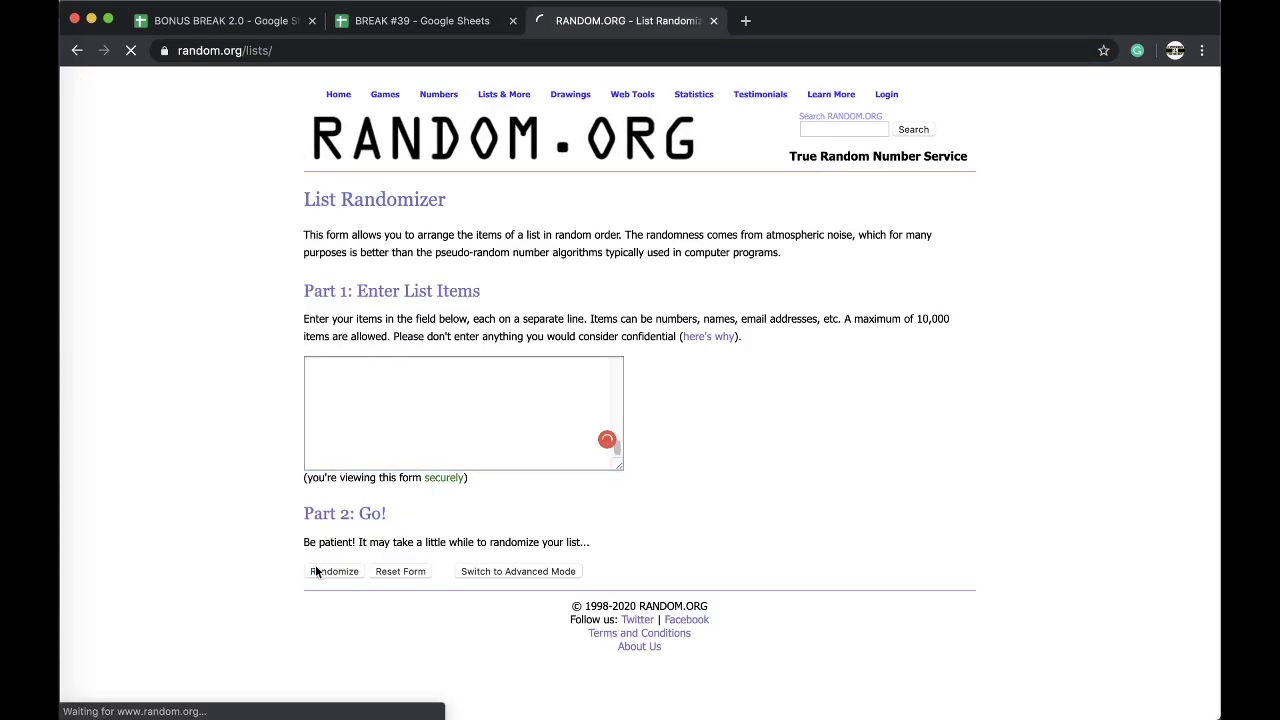
click(317, 610)
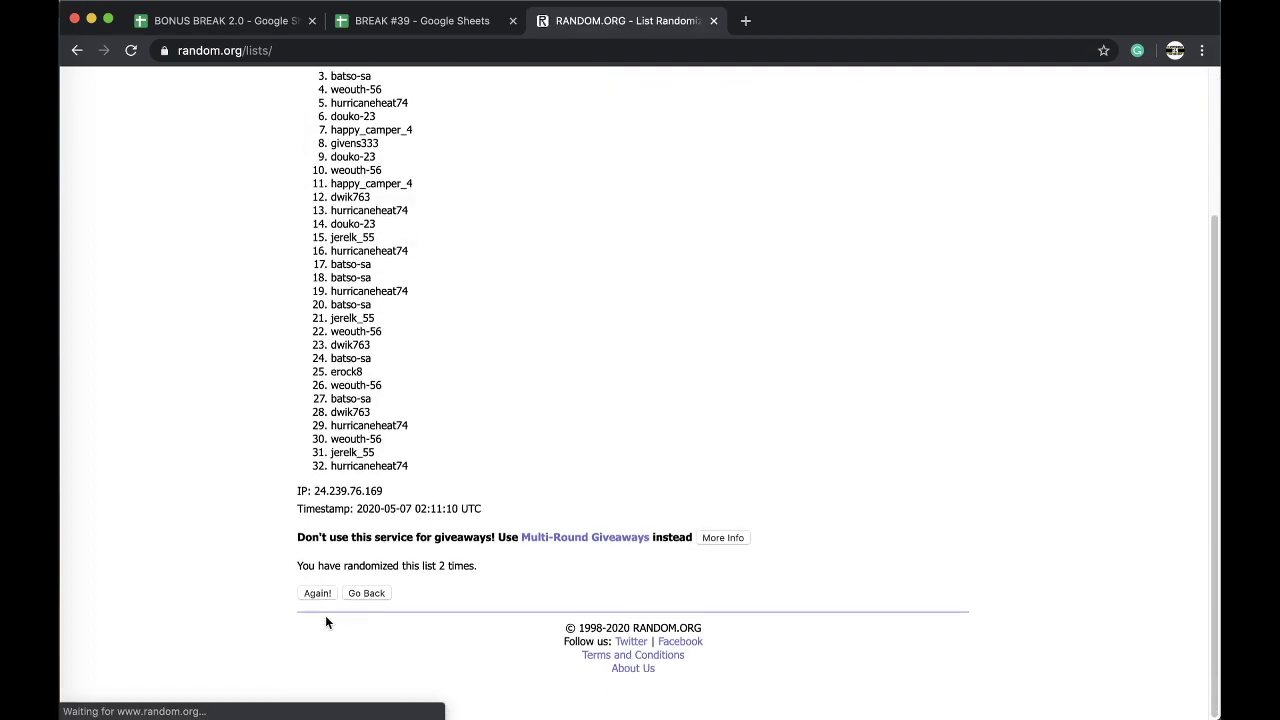
click(318, 617)
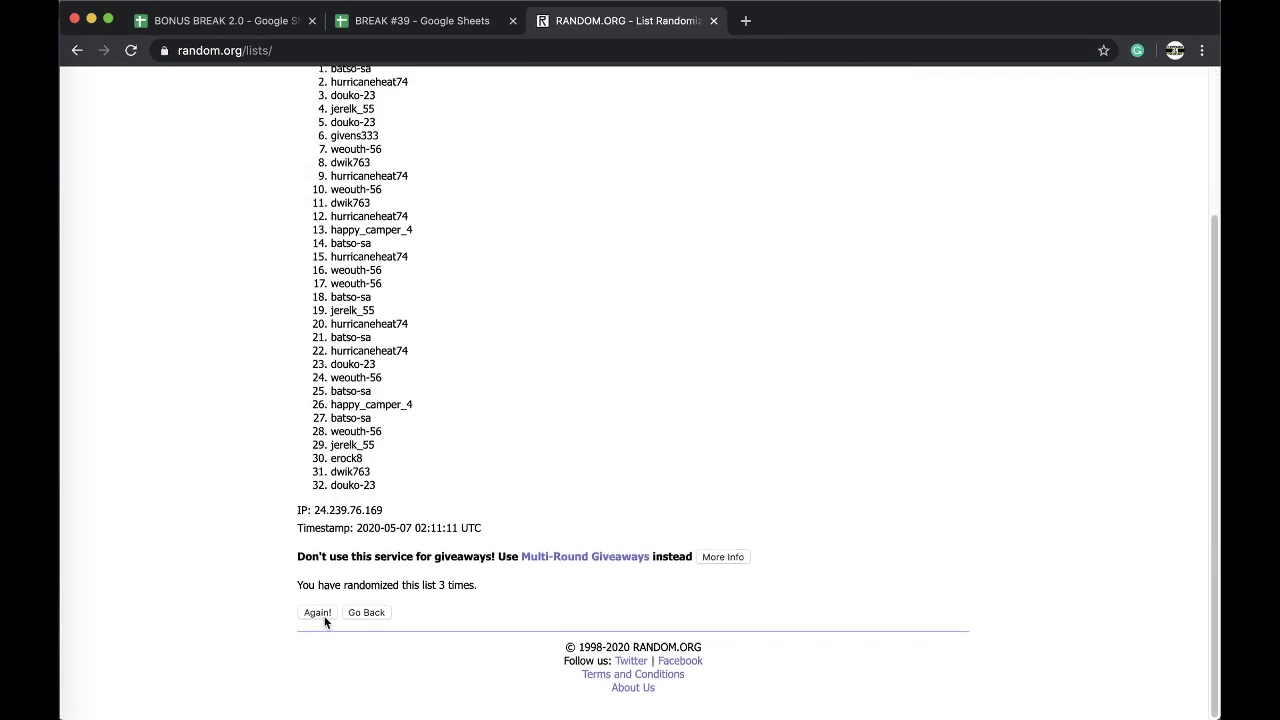
click(318, 618)
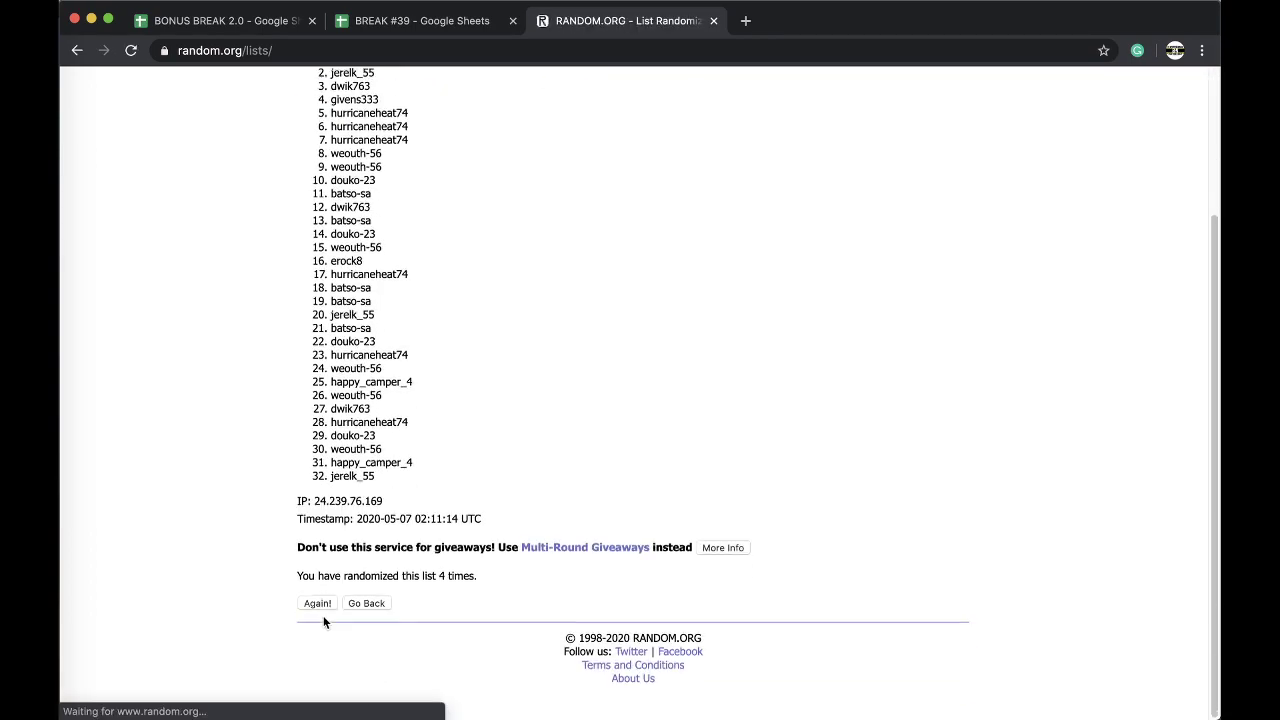
click(318, 618)
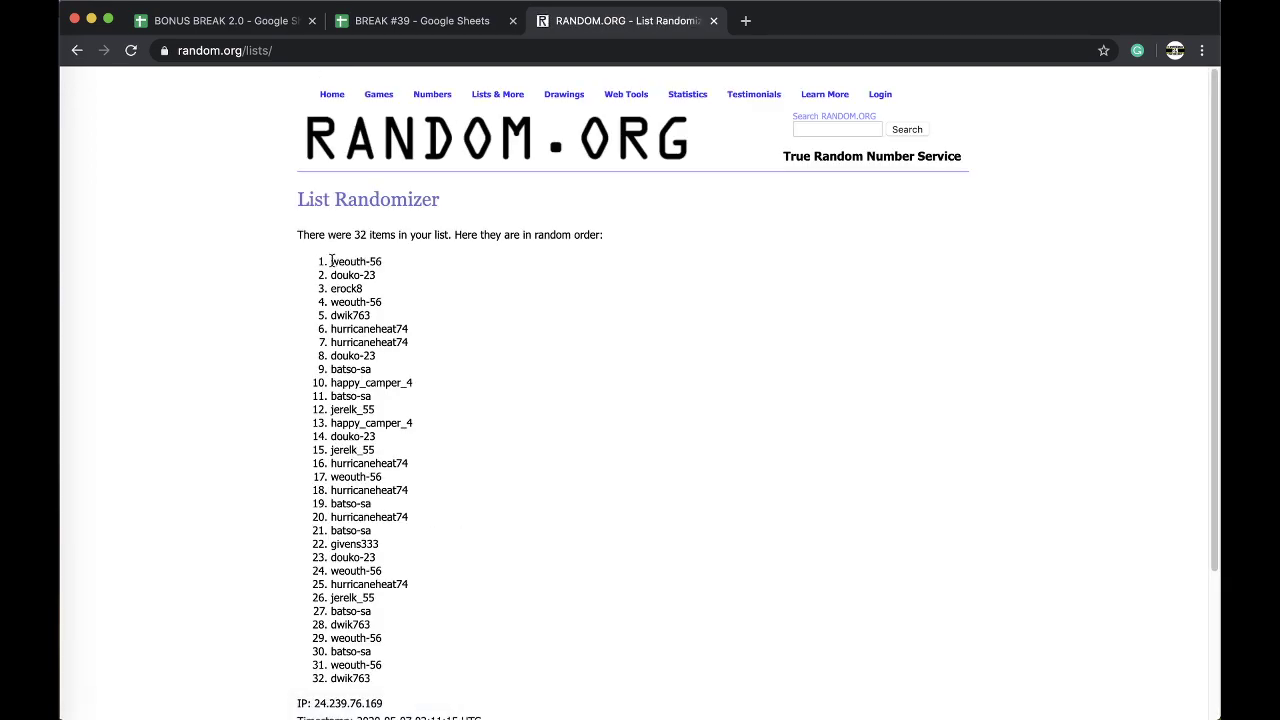
Copy all 32 randomized entries and paste them into column B of the BREAK #39 spreadsheet, starting at B1.
drag(333, 260, 410, 491)
scroll(405, 286, down, 3)
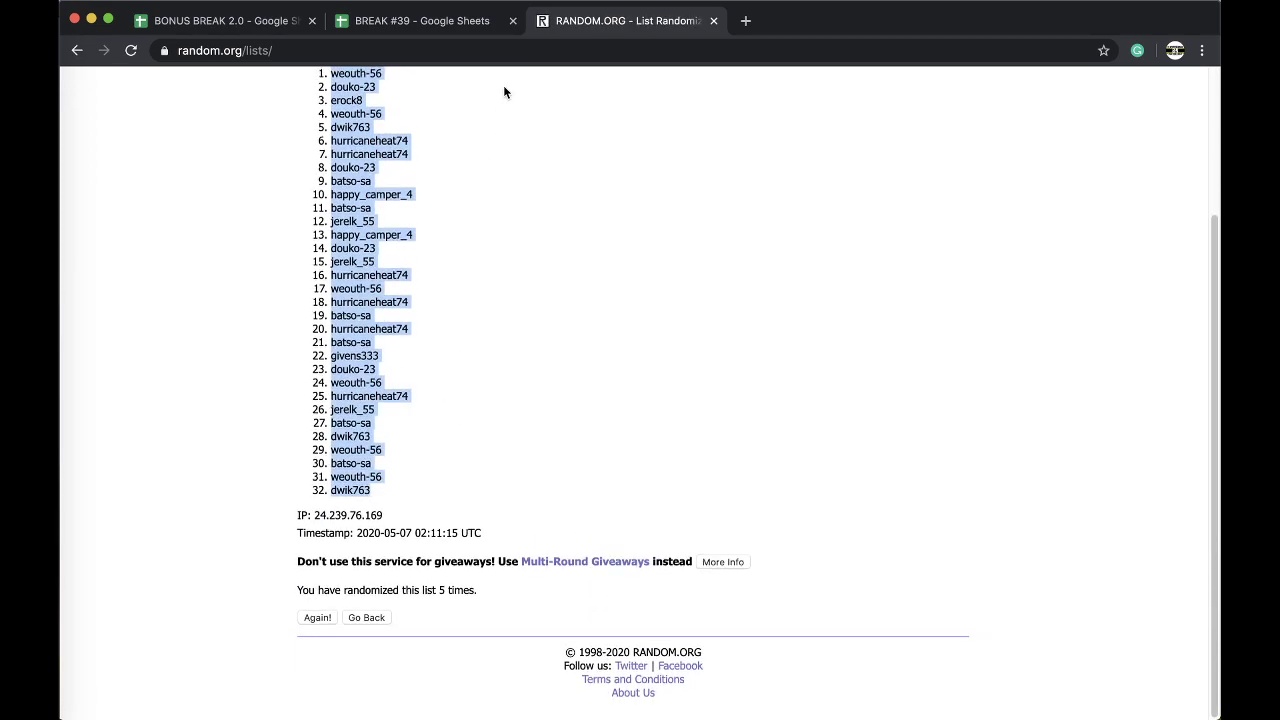
click(420, 20)
click(320, 169)
key(ctrl+v)
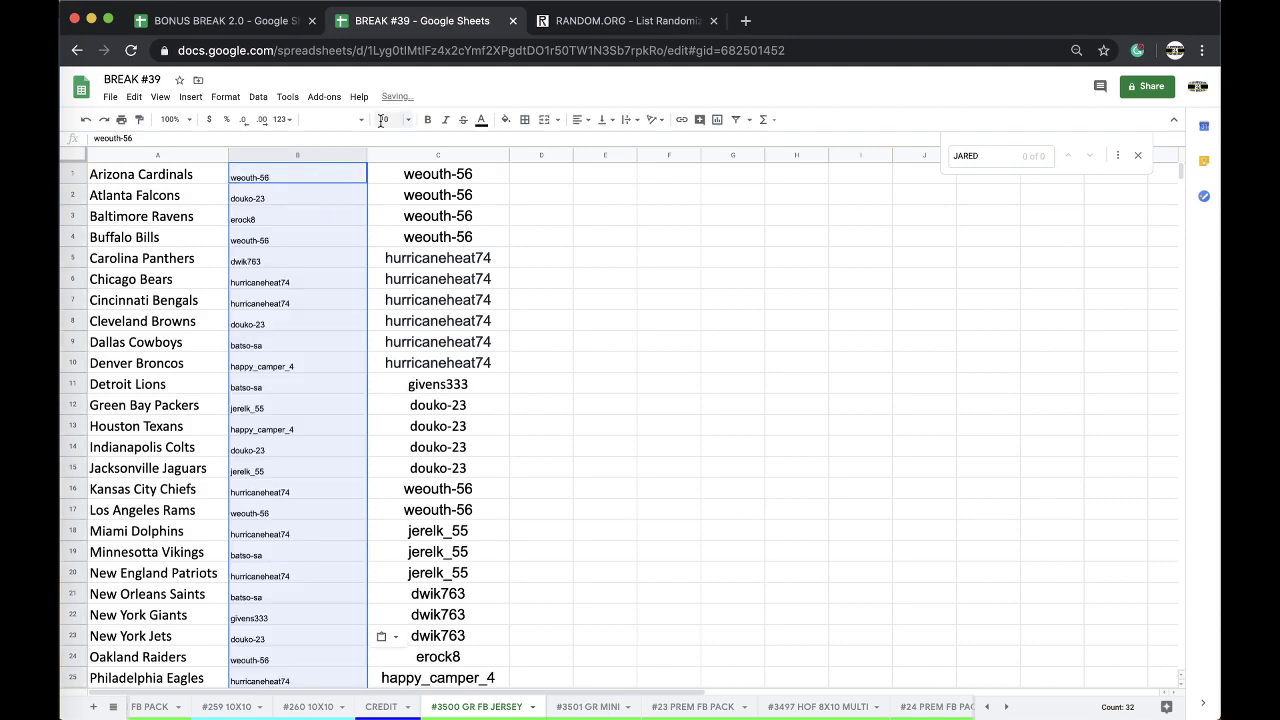
Set the pasted names in column B to font size 18 and sort the sheet by column B, A to Z.
click(258, 96)
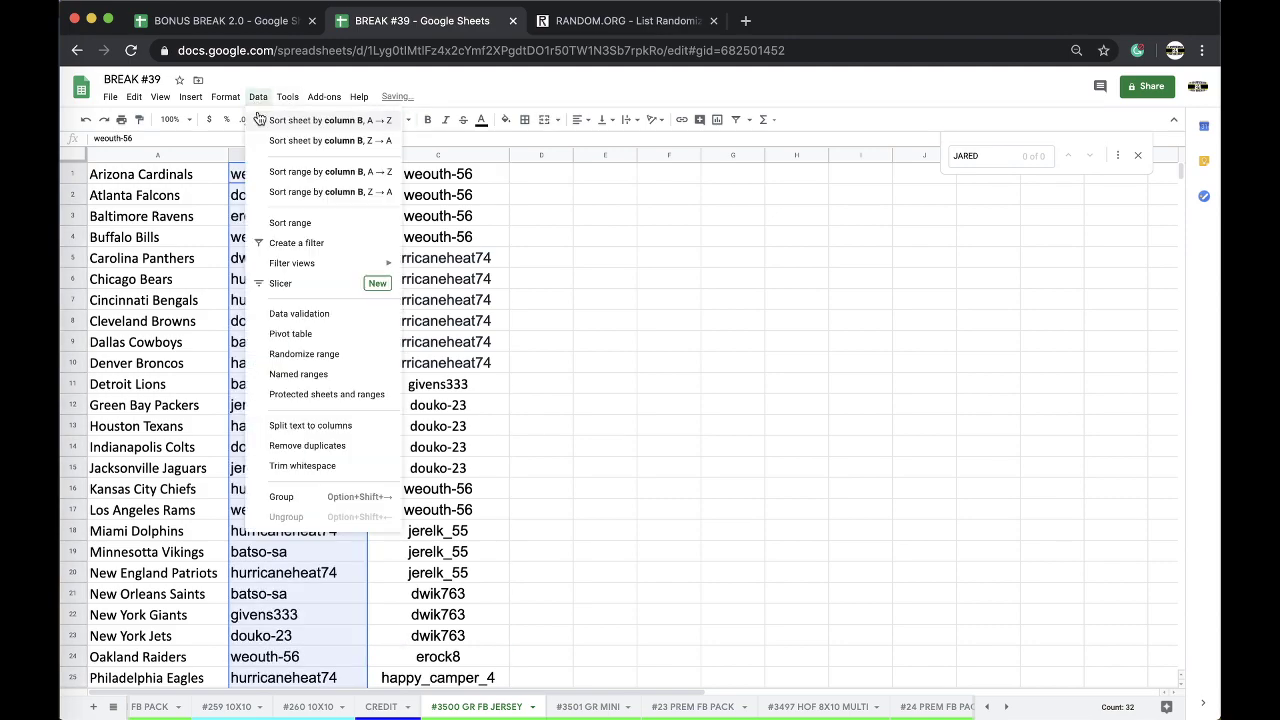
click(262, 119)
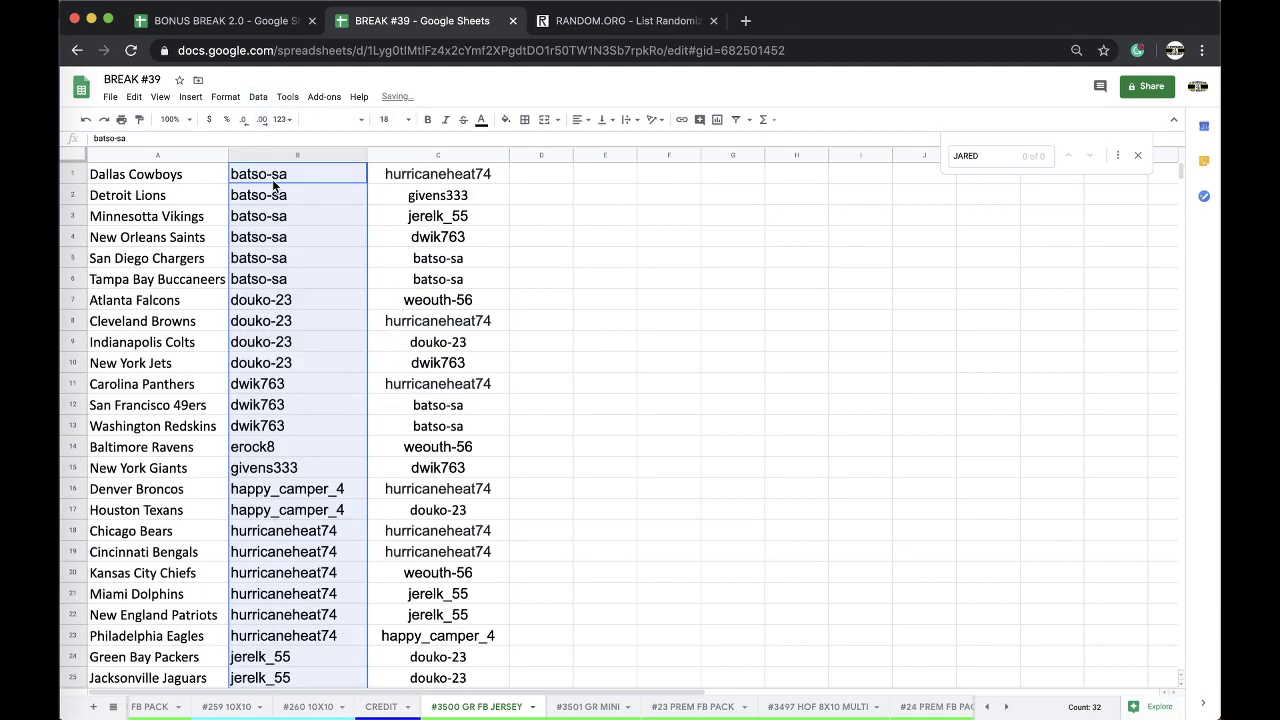
Examine which teams in column A are assigned to each participant in column B across all 32 rows.
click(283, 216)
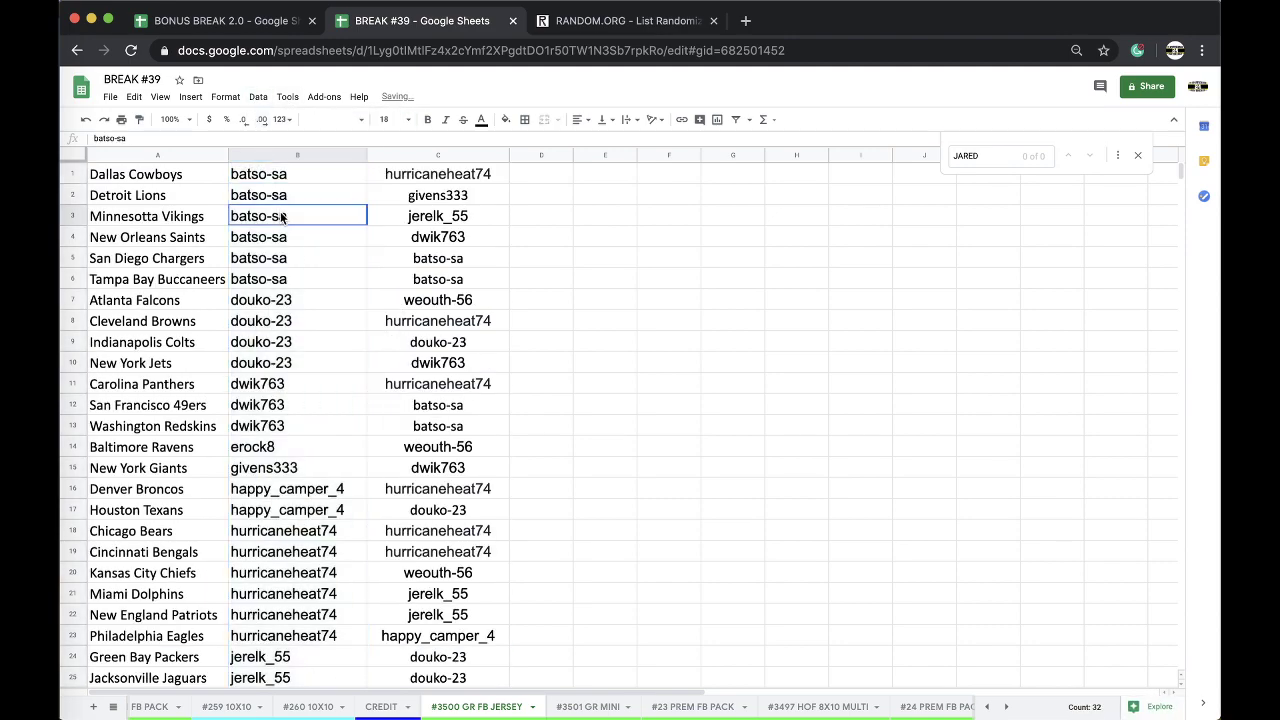
click(300, 274)
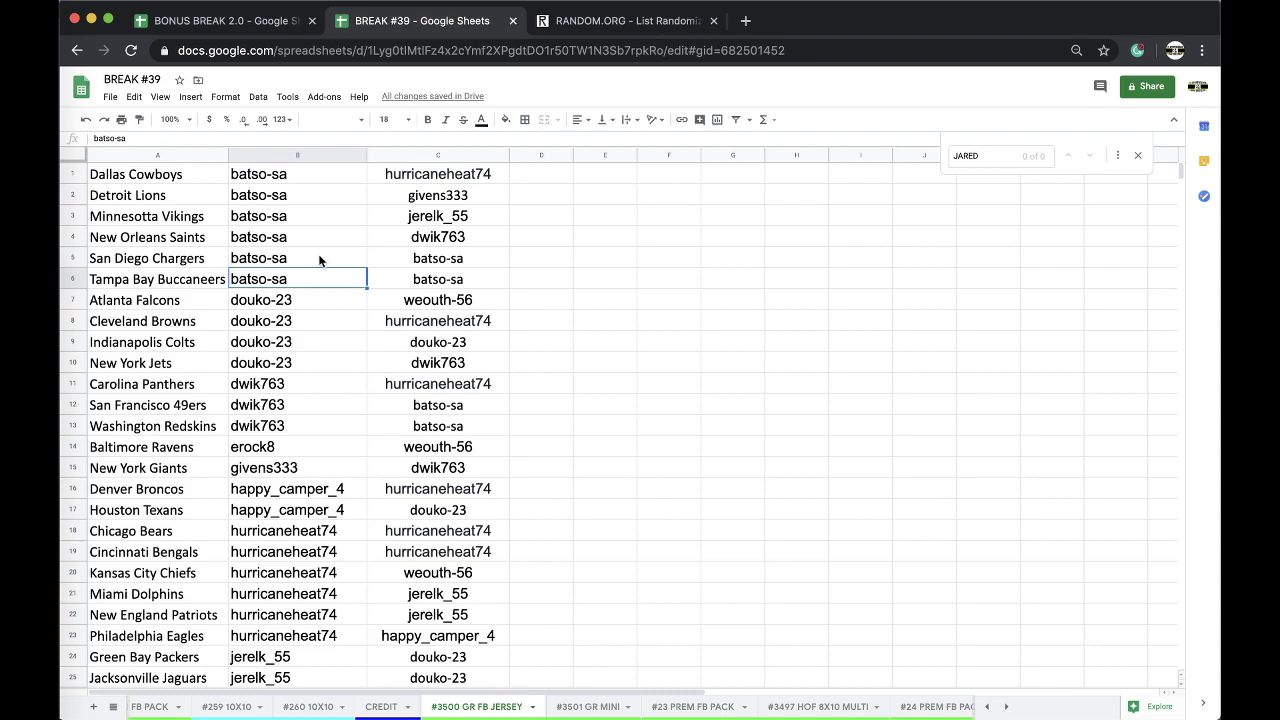
scroll(298, 364, down, 1)
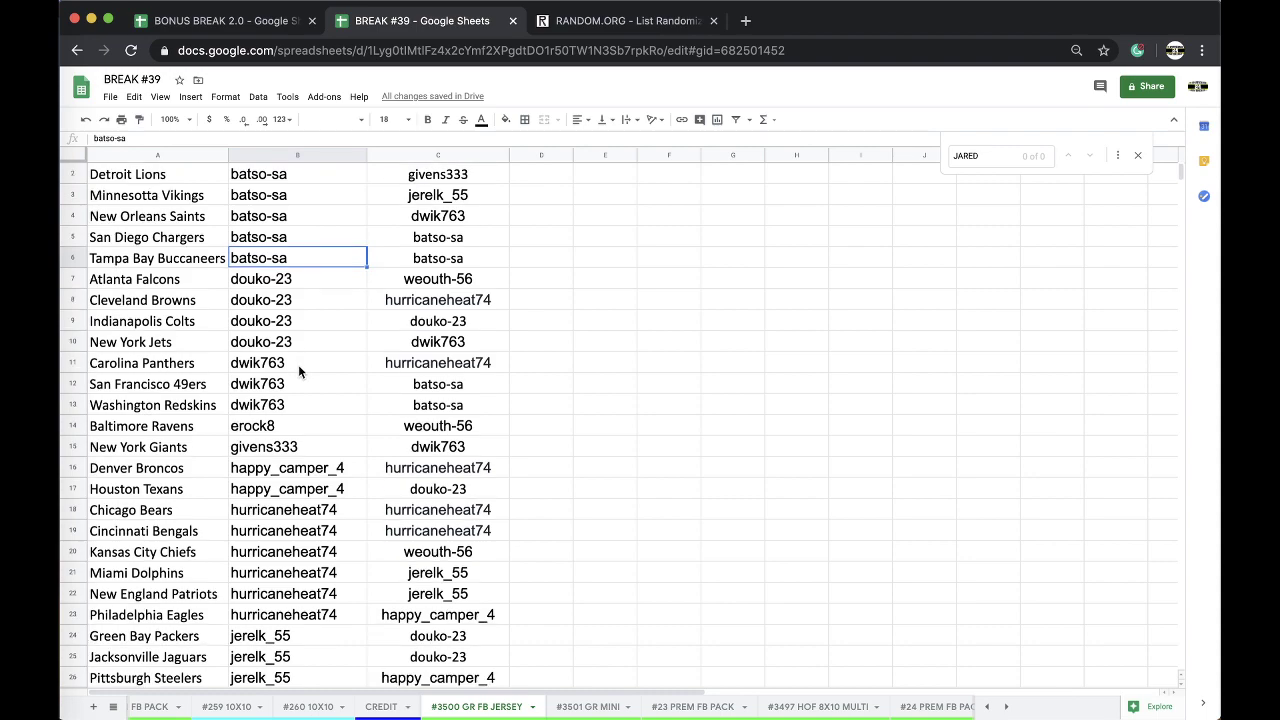
scroll(298, 364, down, 3)
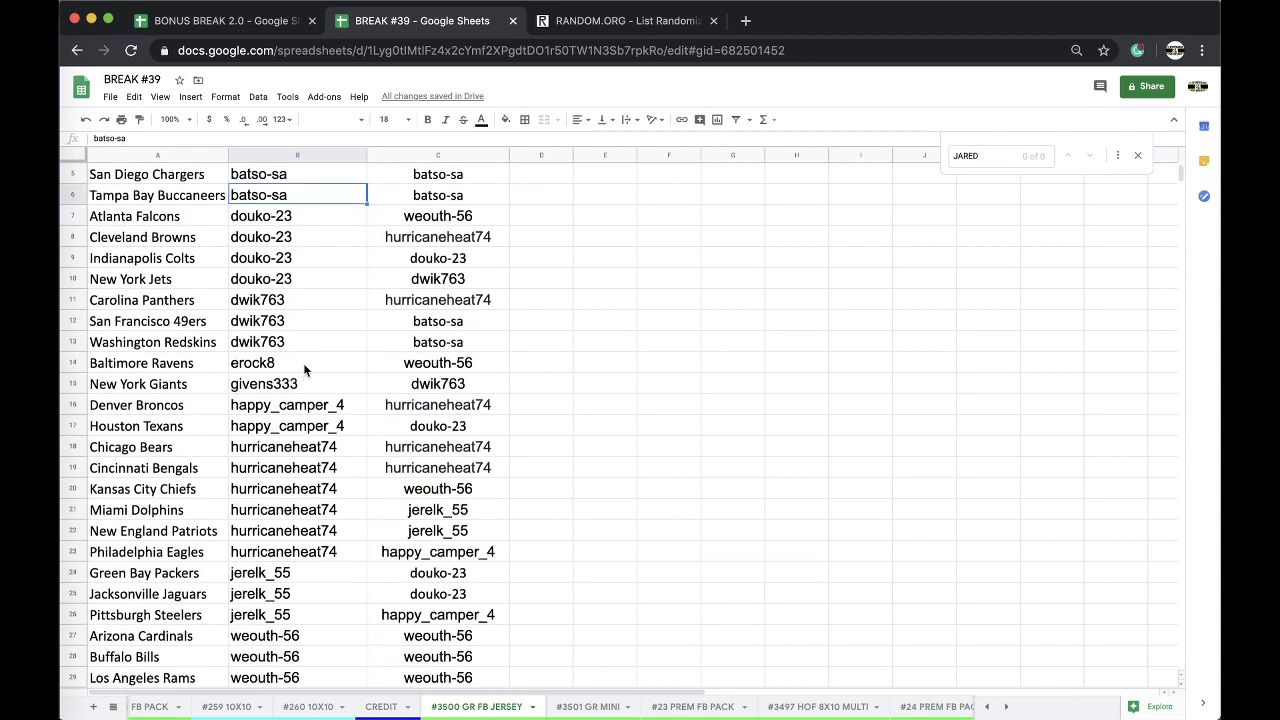
scroll(305, 370, down, 1)
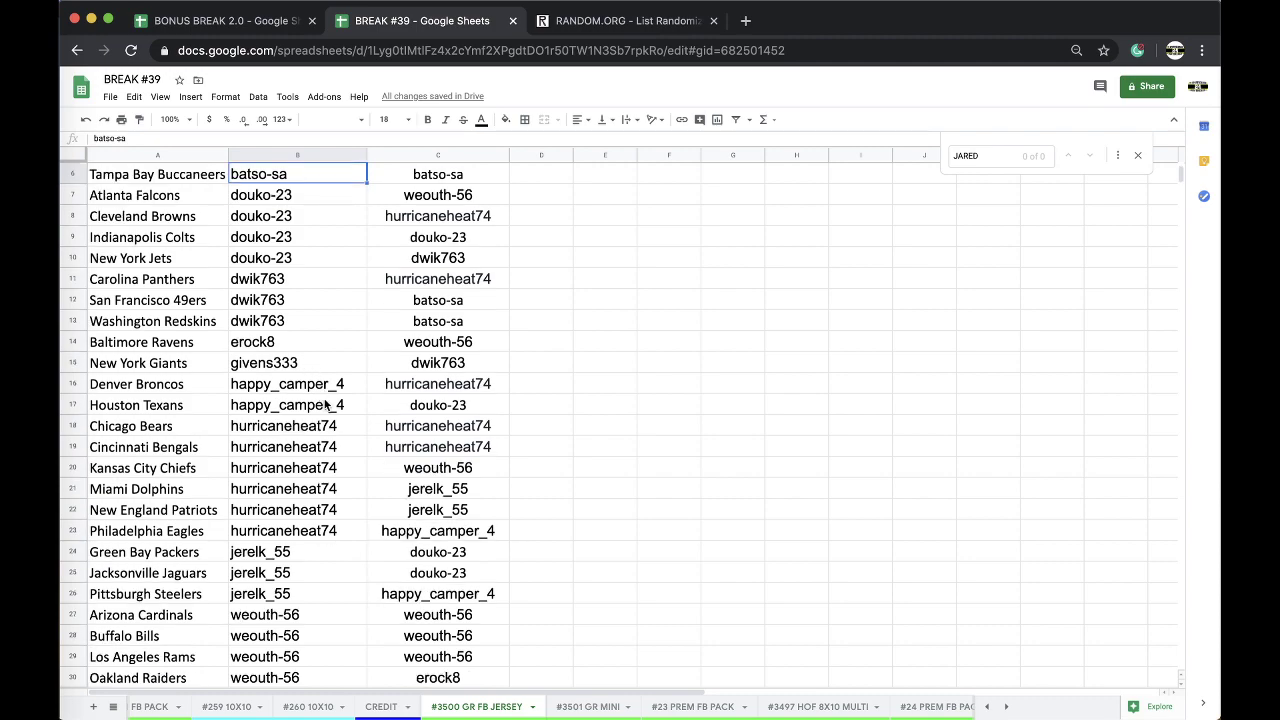
scroll(326, 404, down, 3)
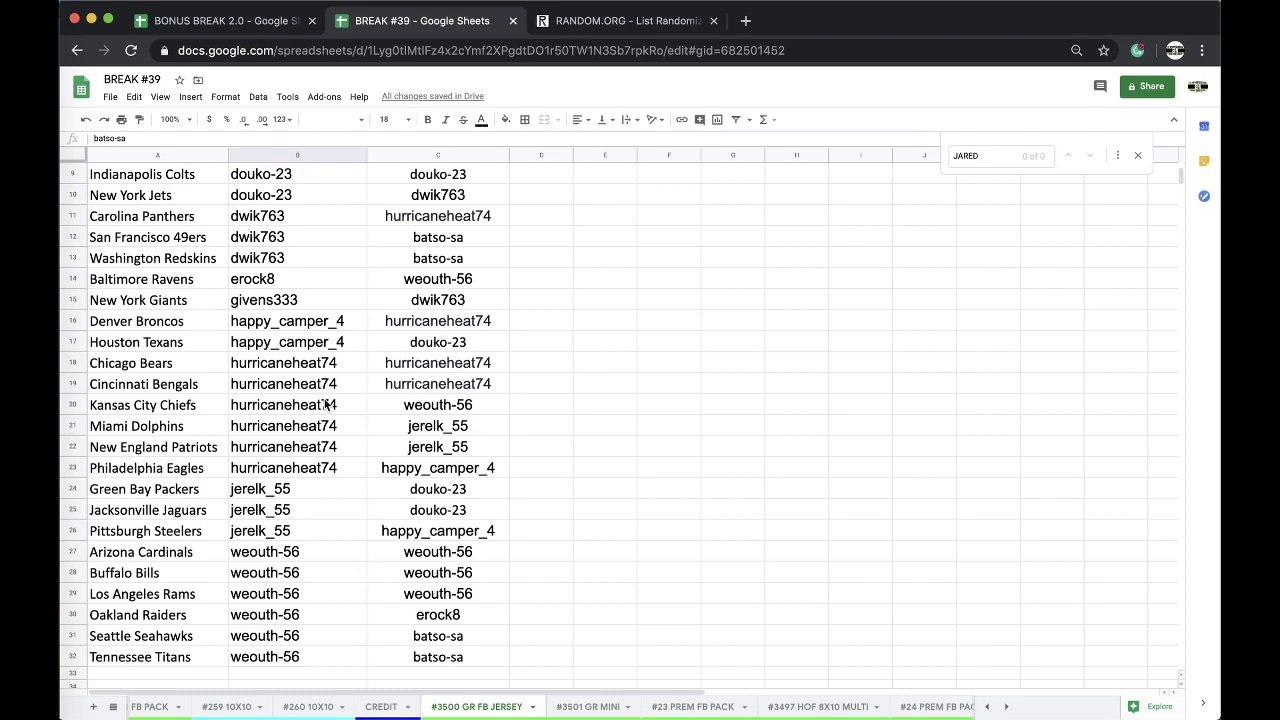
scroll(326, 404, down, 1)
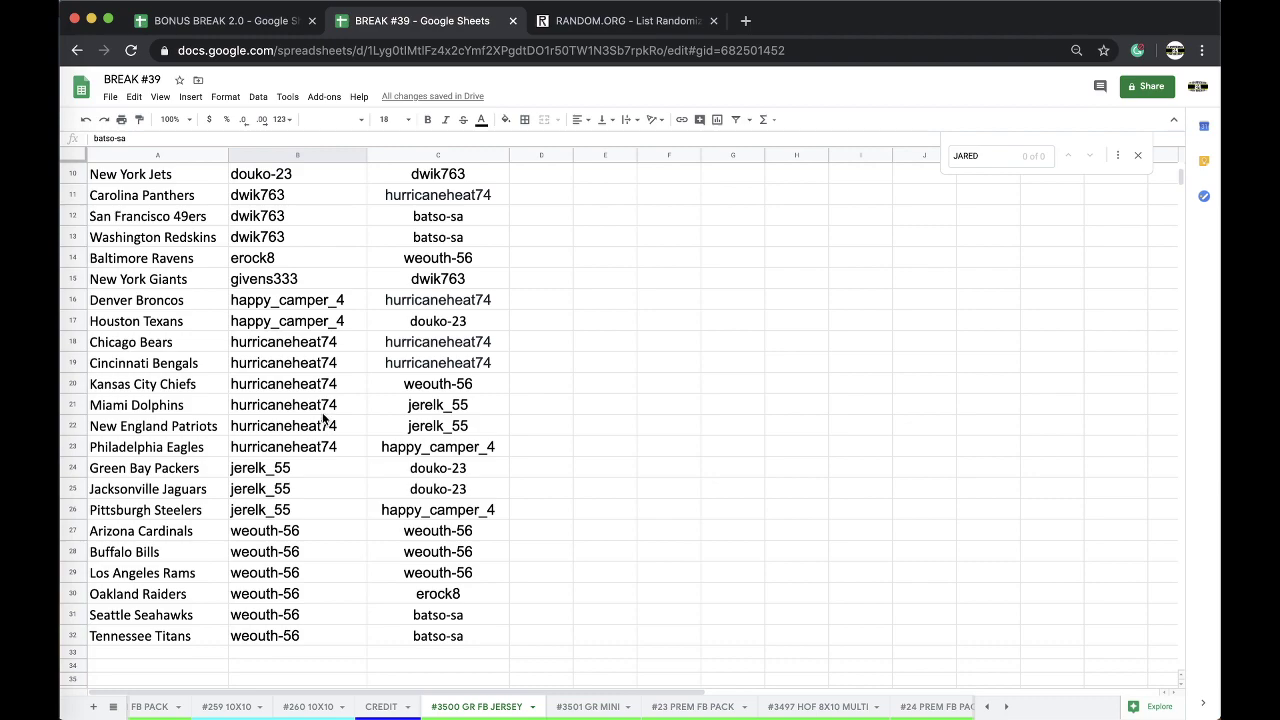
scroll(340, 475, up, 3)
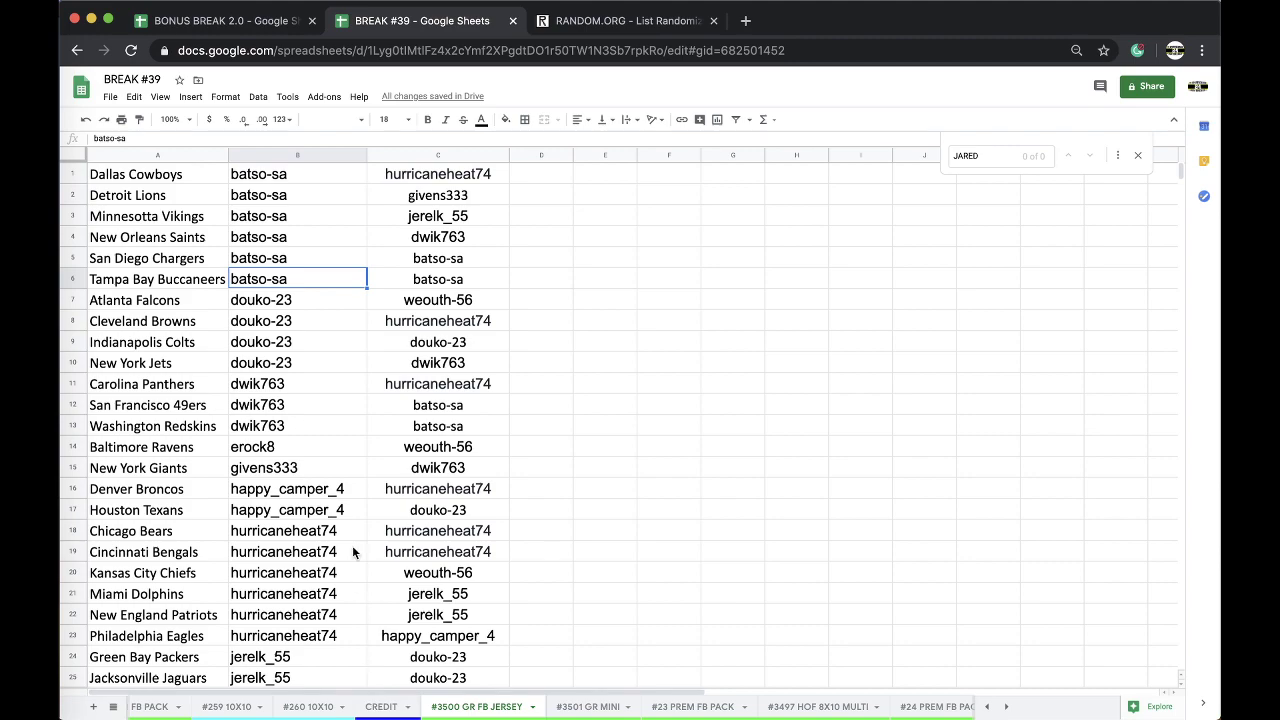
Move the #3500 GR FB JERSEY sheet directly after #259 10X10 and sort it by column A, A to Z.
drag(450, 706, 318, 706)
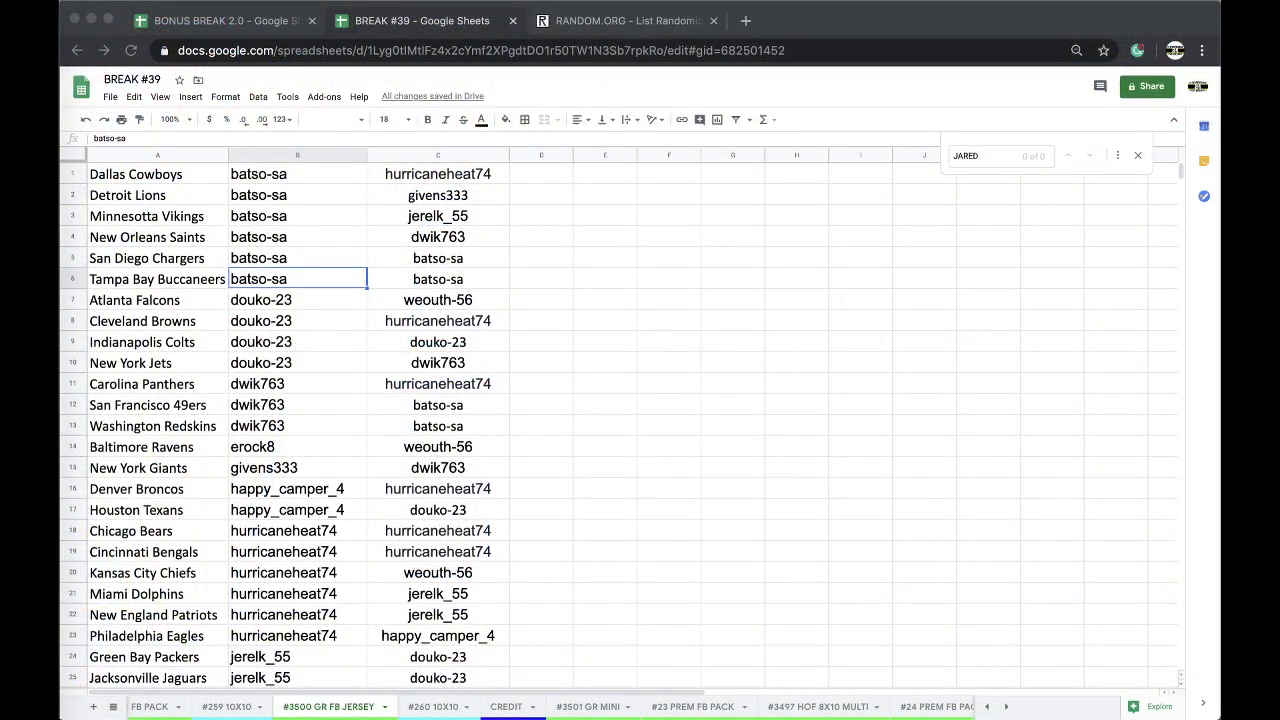
click(157, 155)
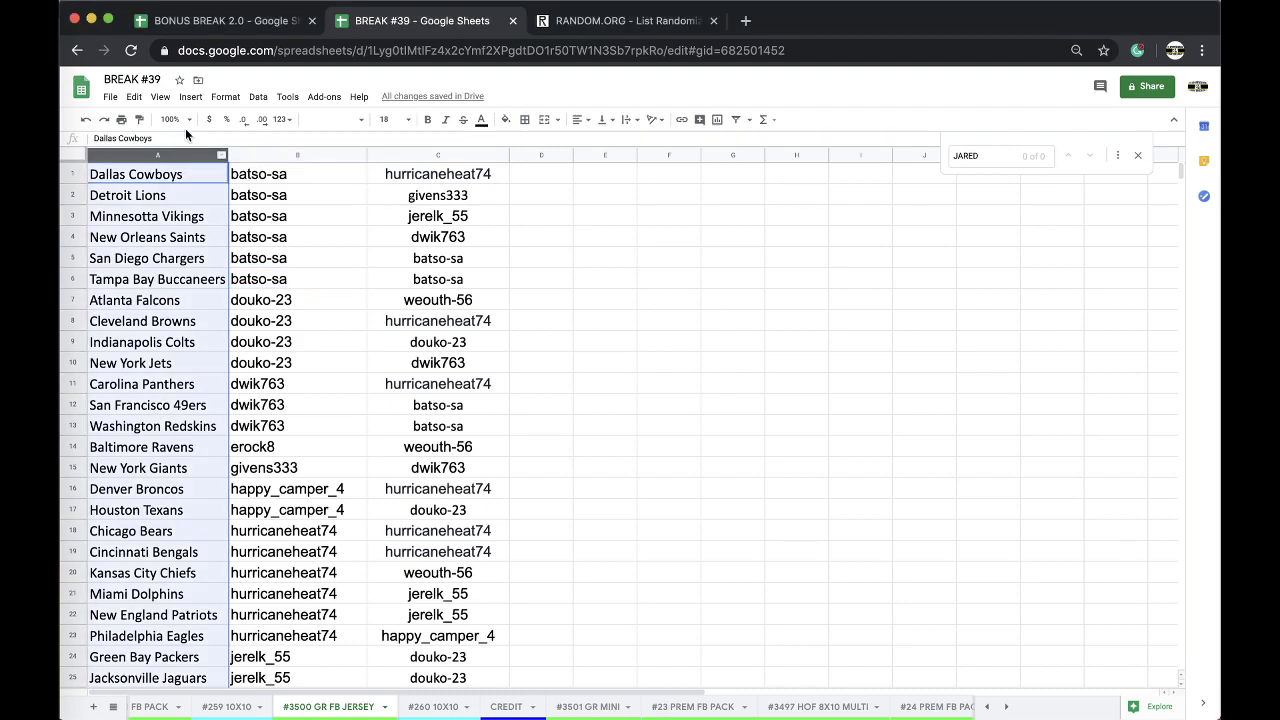
click(258, 96)
click(264, 125)
Highlight the column B cell for the Tennessee Titans with a cyan fill.
scroll(204, 435, down, 5)
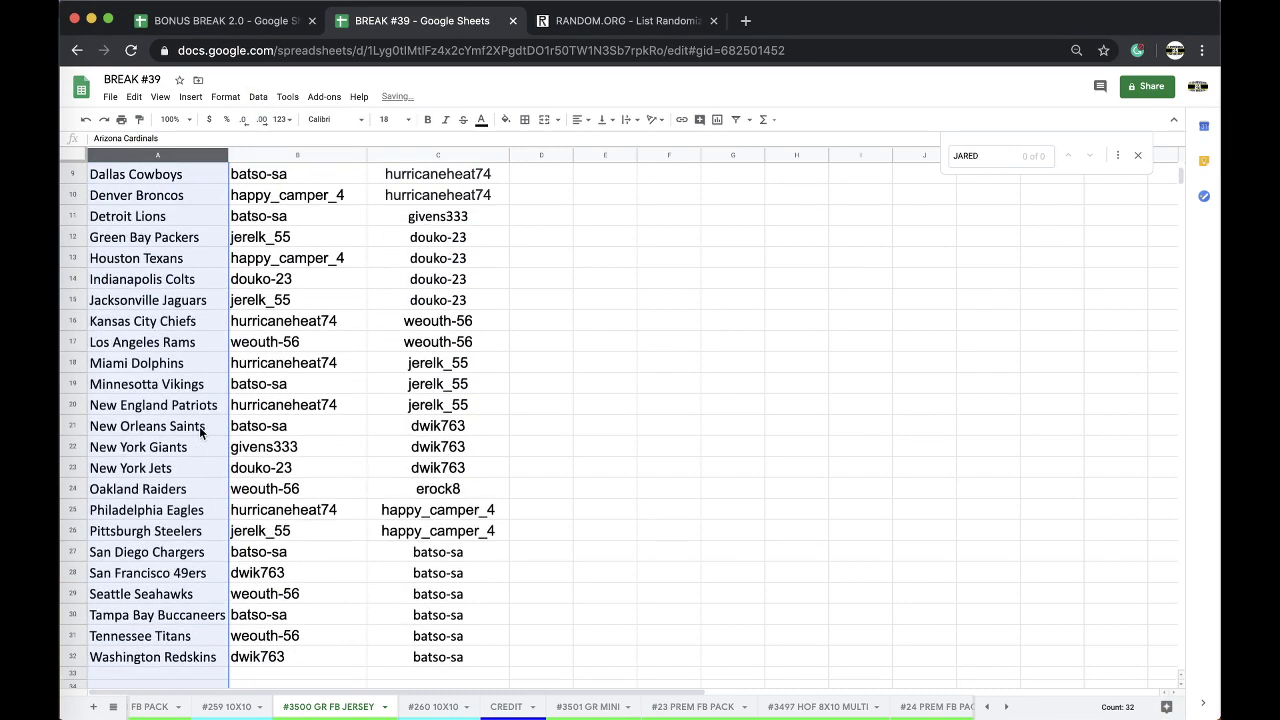
click(258, 640)
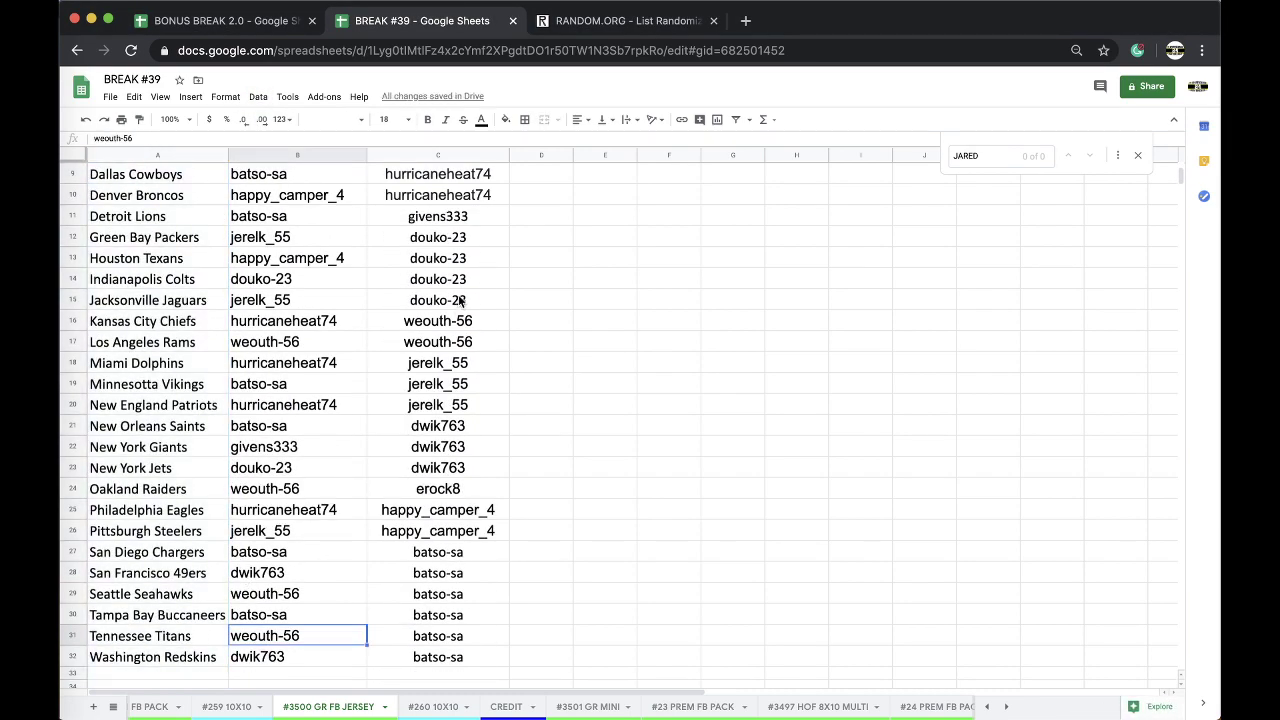
click(503, 119)
click(578, 175)
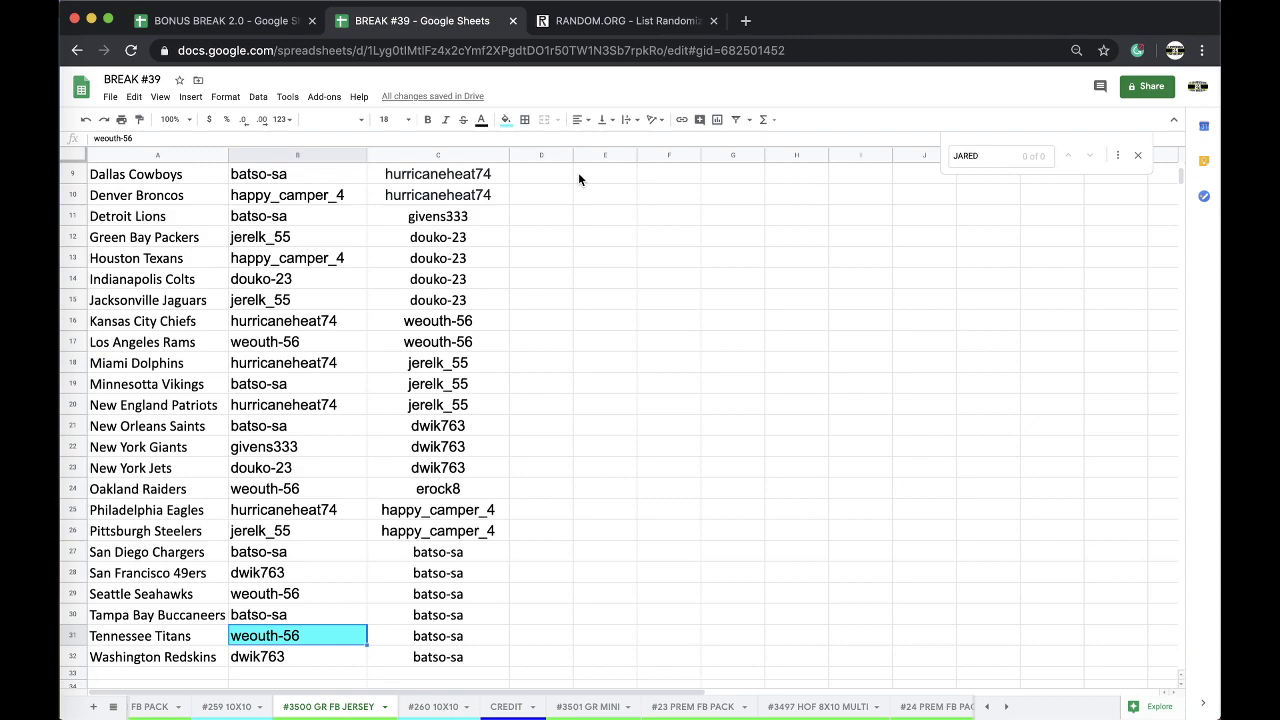
Copy the original participant names in column C again and enter them in a new RANDOM.ORG list form.
click(480, 155)
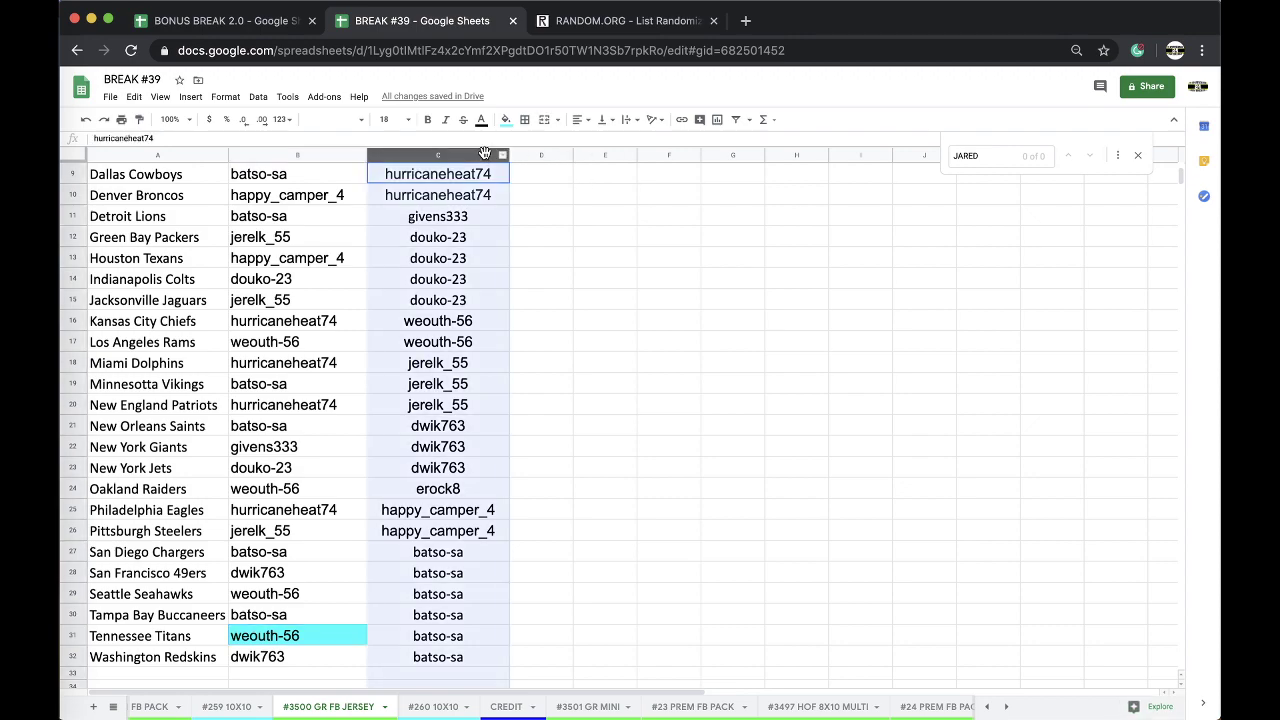
scroll(500, 298, up, 3)
click(598, 18)
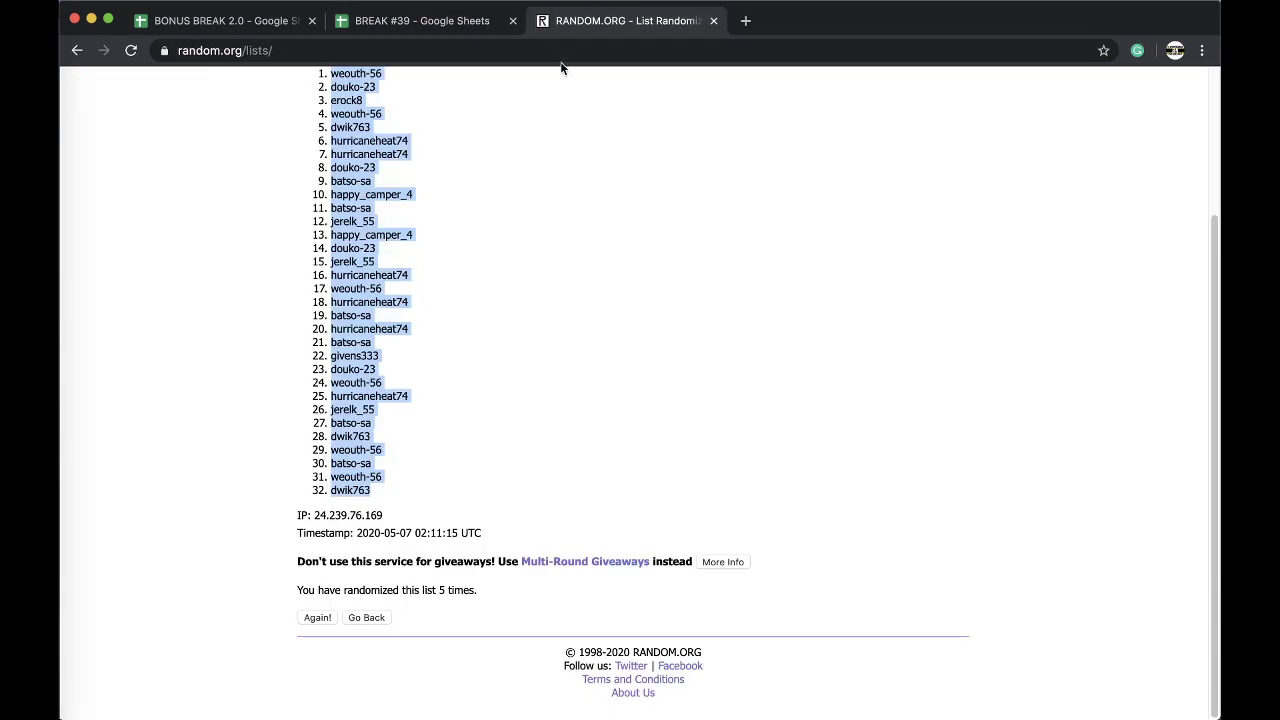
click(560, 57)
key(Return)
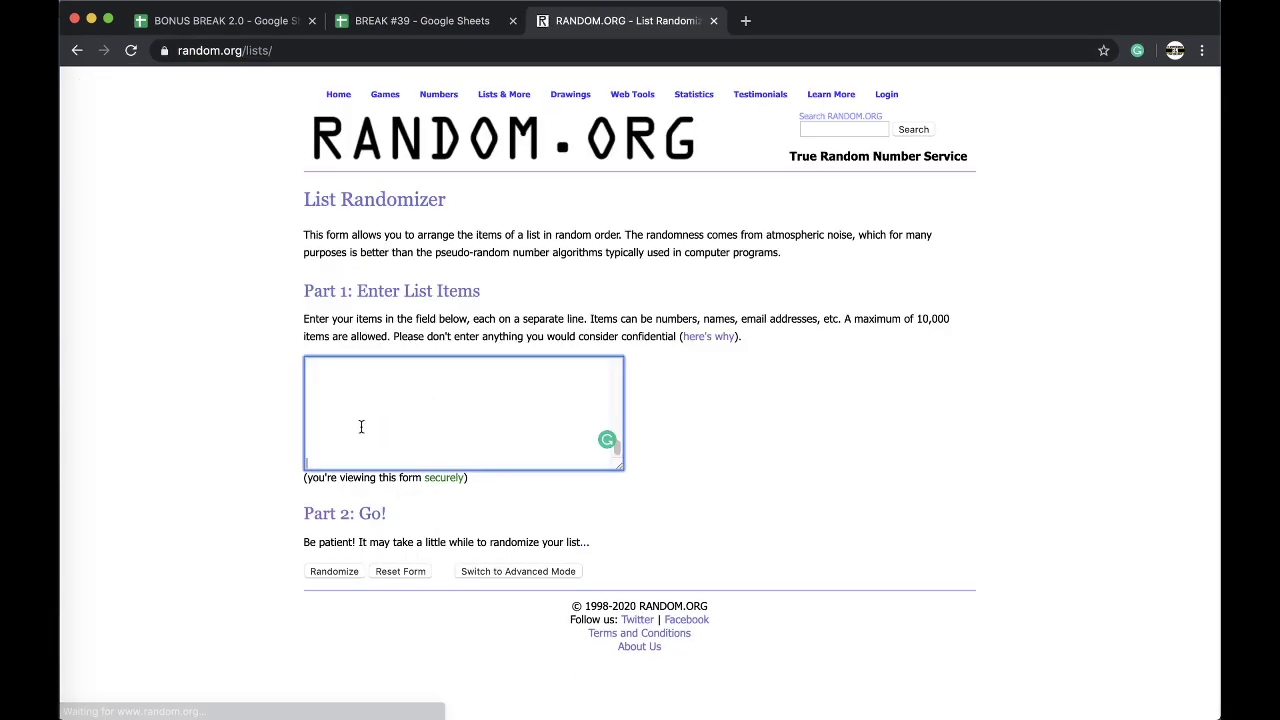
Shuffle the re-entered participant list five times for the bonus draw.
click(334, 572)
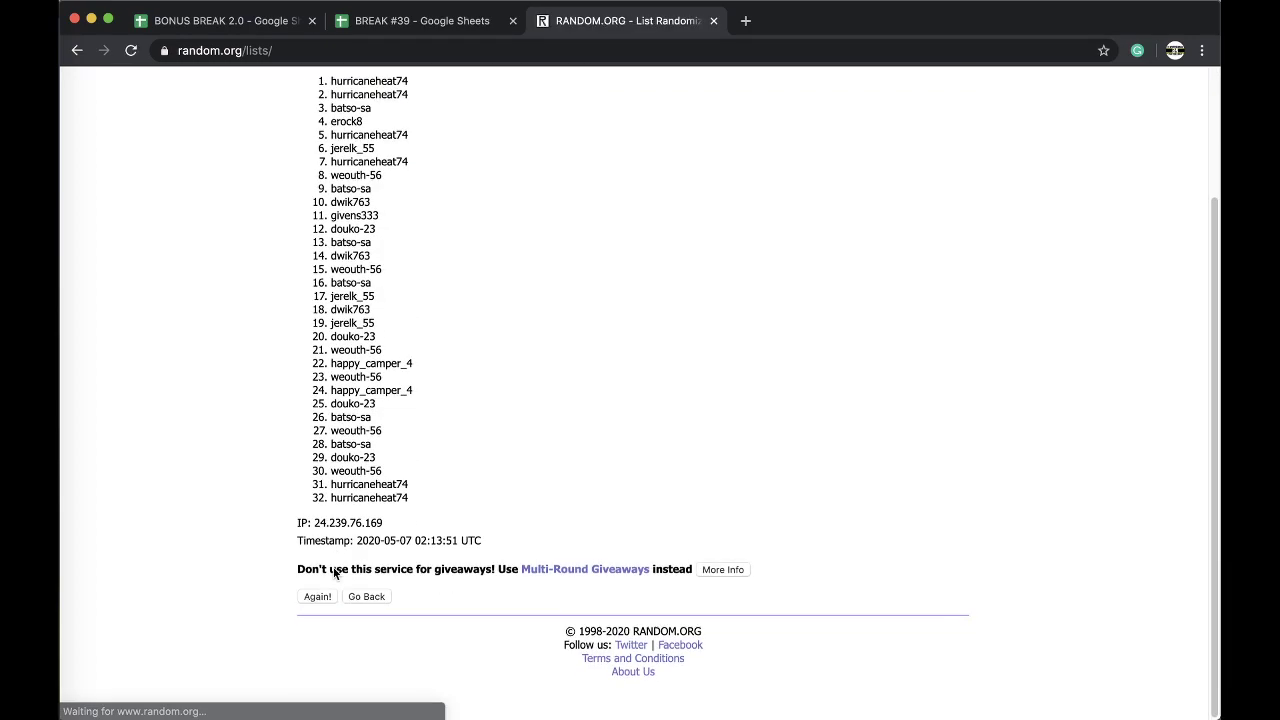
click(312, 619)
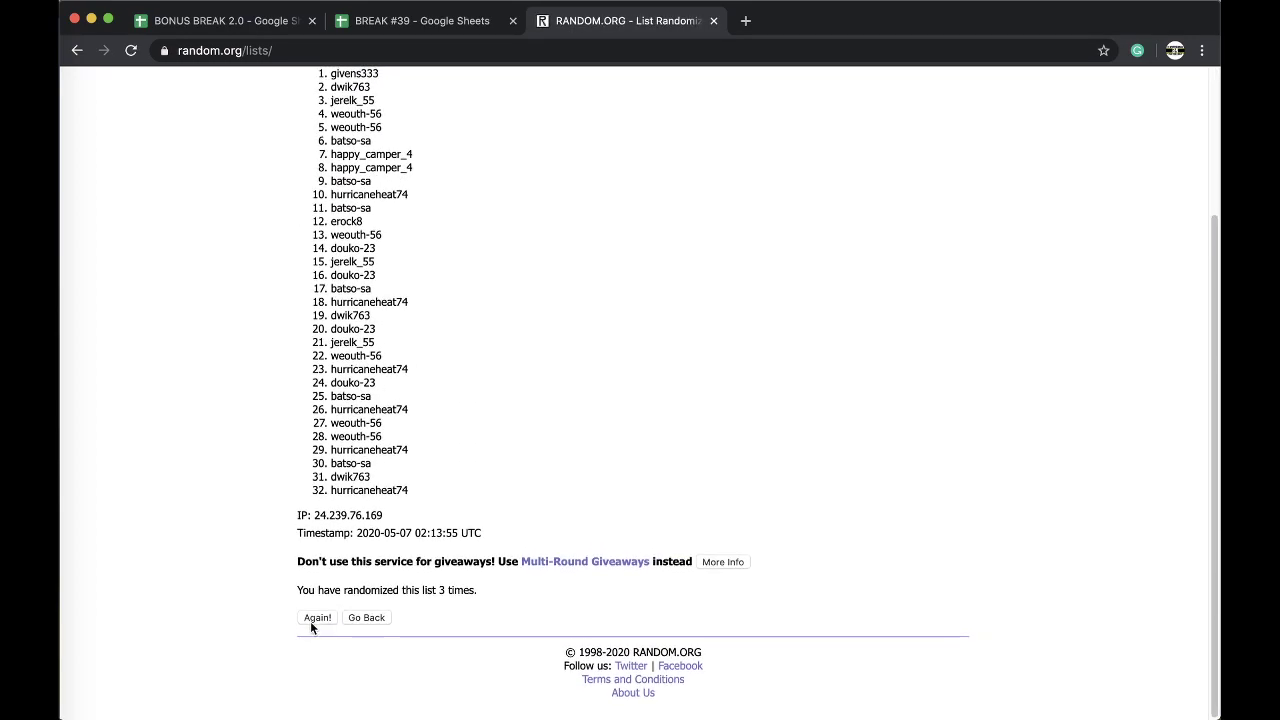
click(310, 621)
click(313, 693)
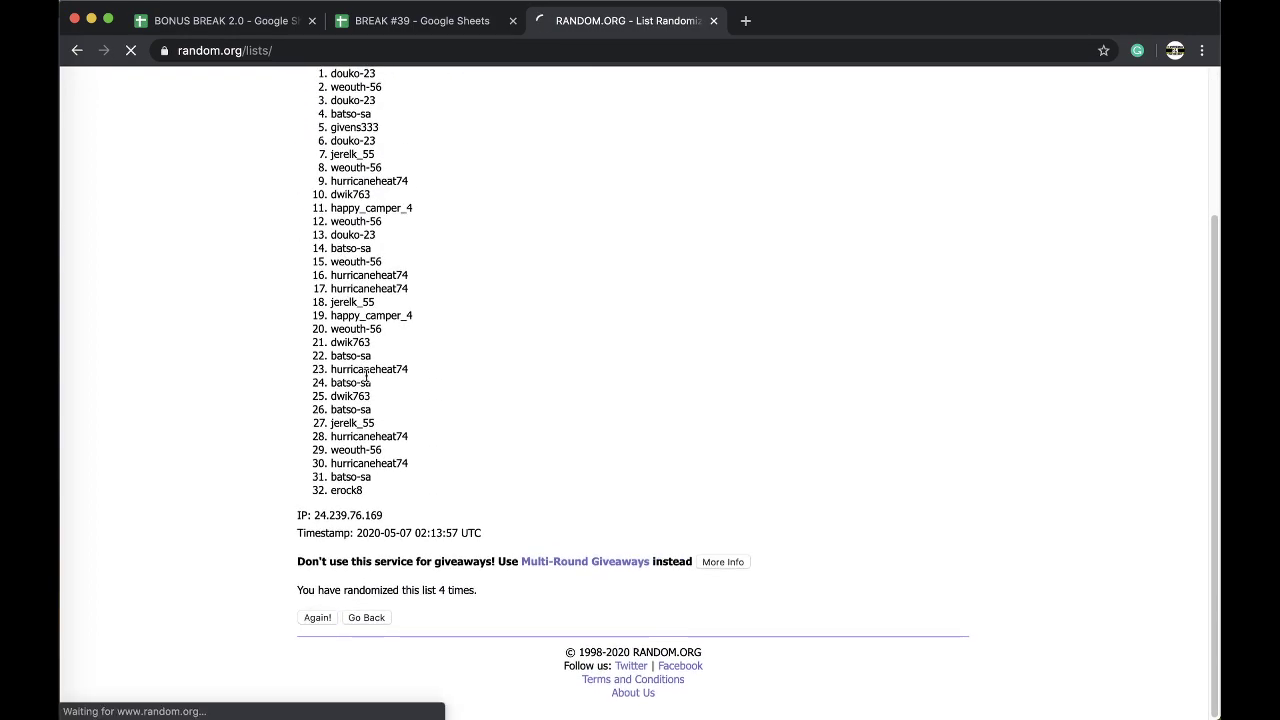
Copy the first username in the shuffled list and open the #194 BONUS FOOTBALL sheet in the BONUS BREAK 2.0 spreadsheet.
triple_click(350, 261)
key(ctrl+c)
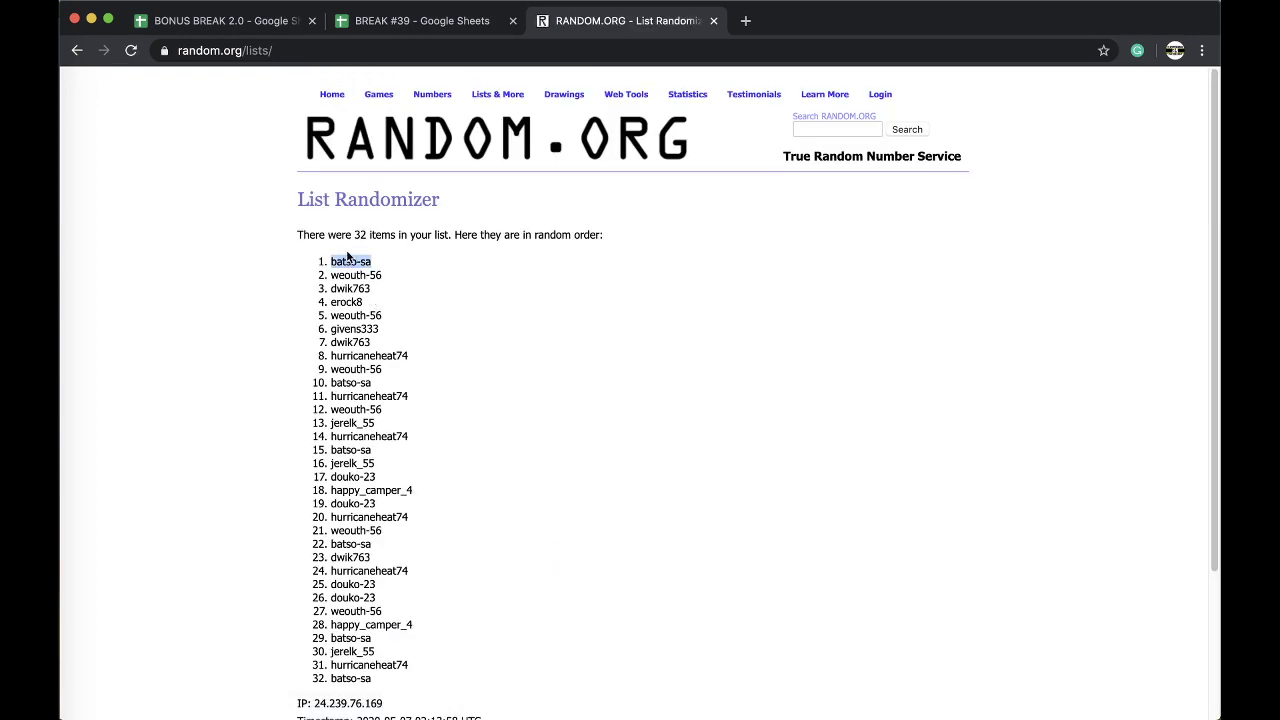
click(386, 24)
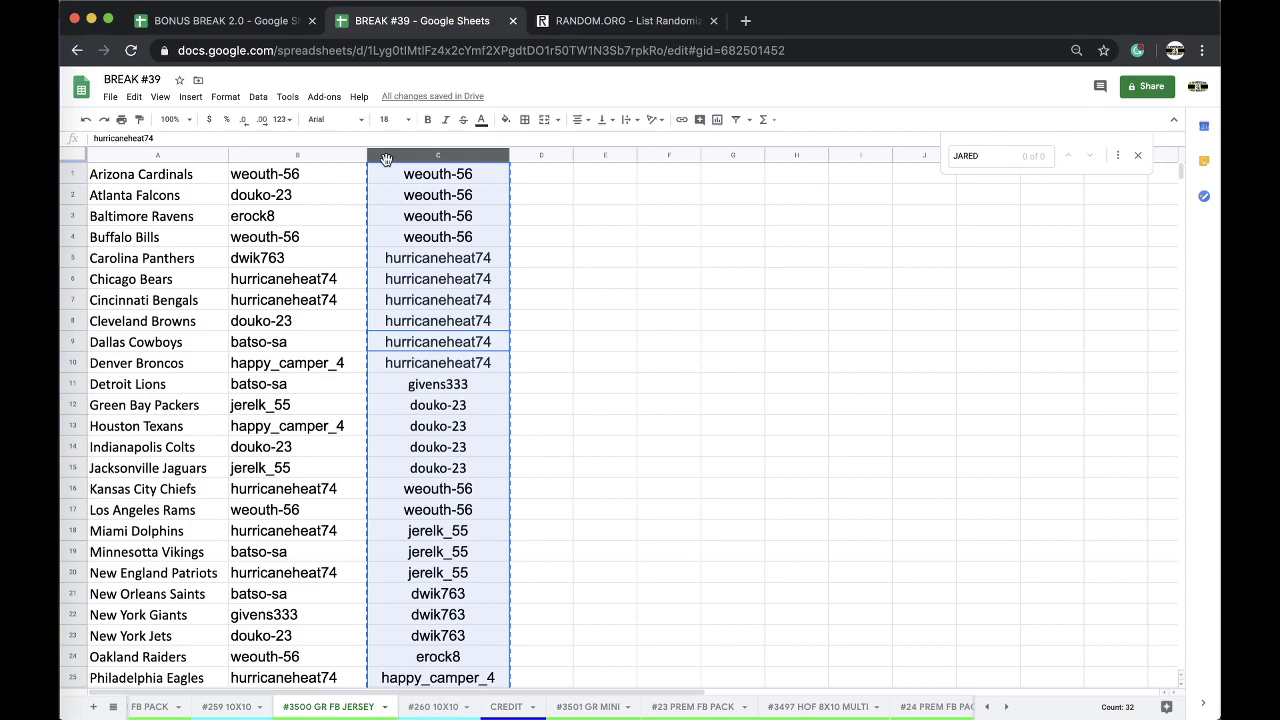
click(228, 21)
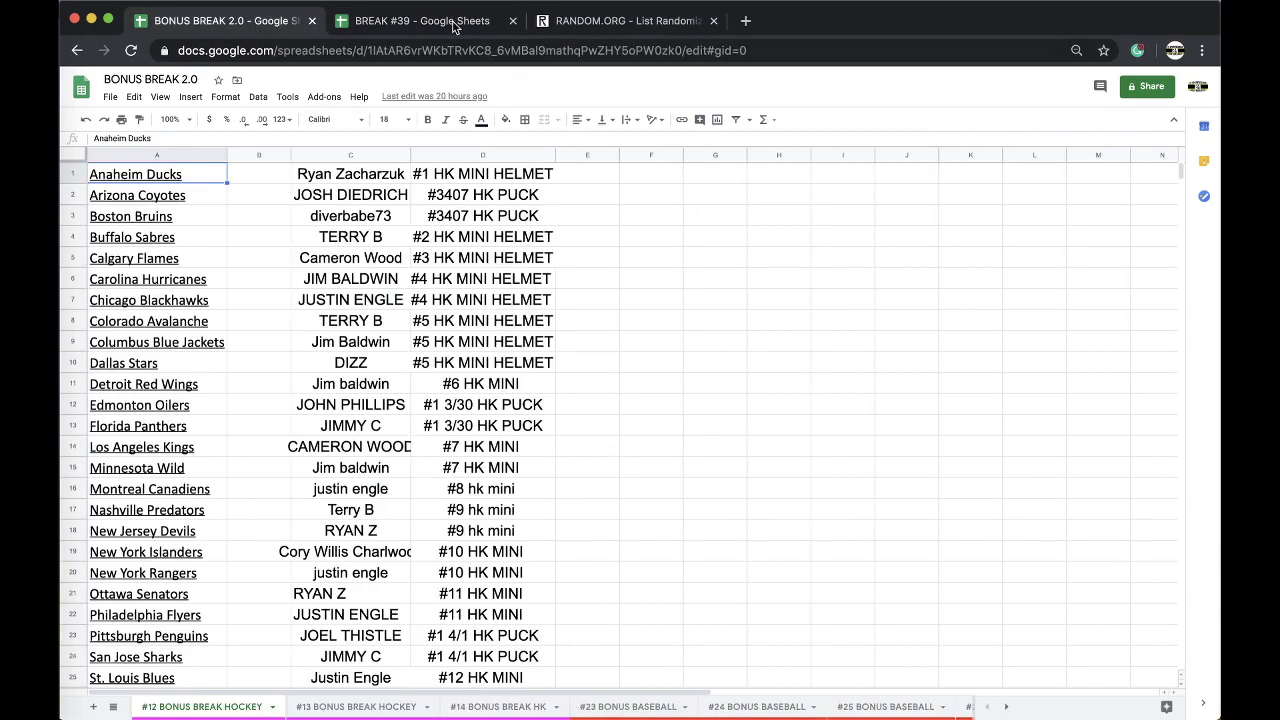
click(114, 706)
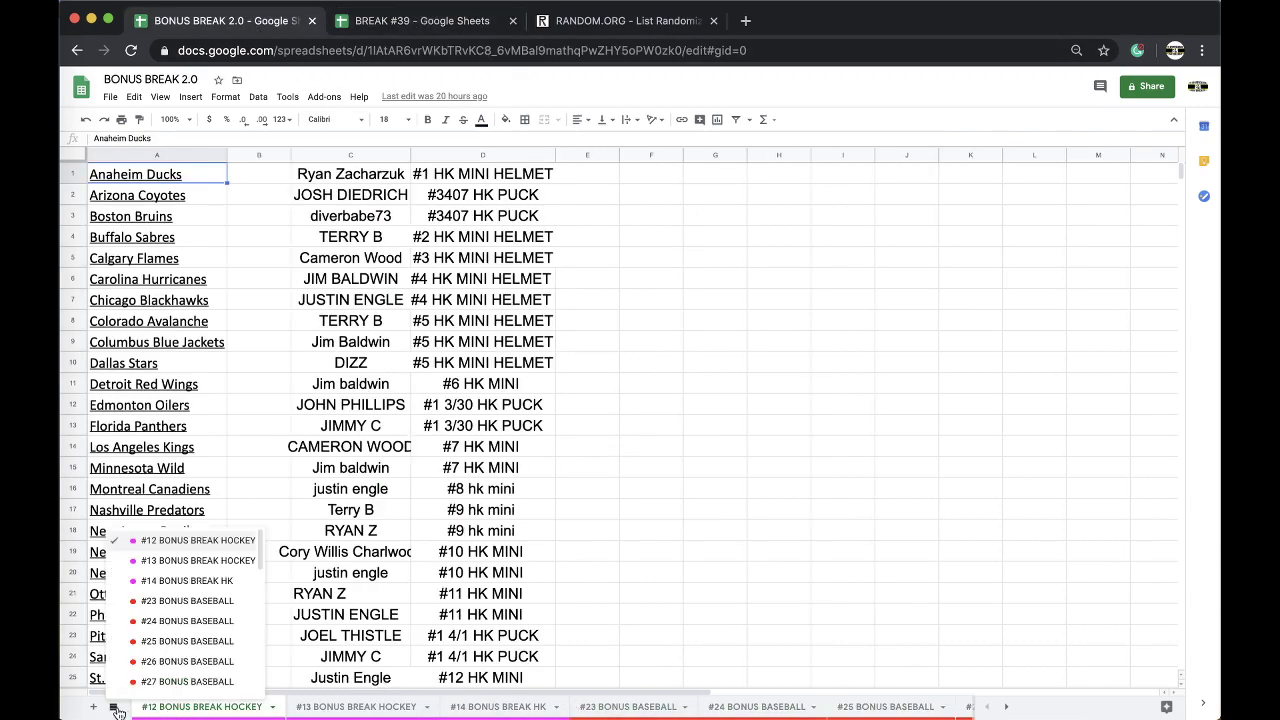
scroll(180, 620, down, 20)
click(157, 686)
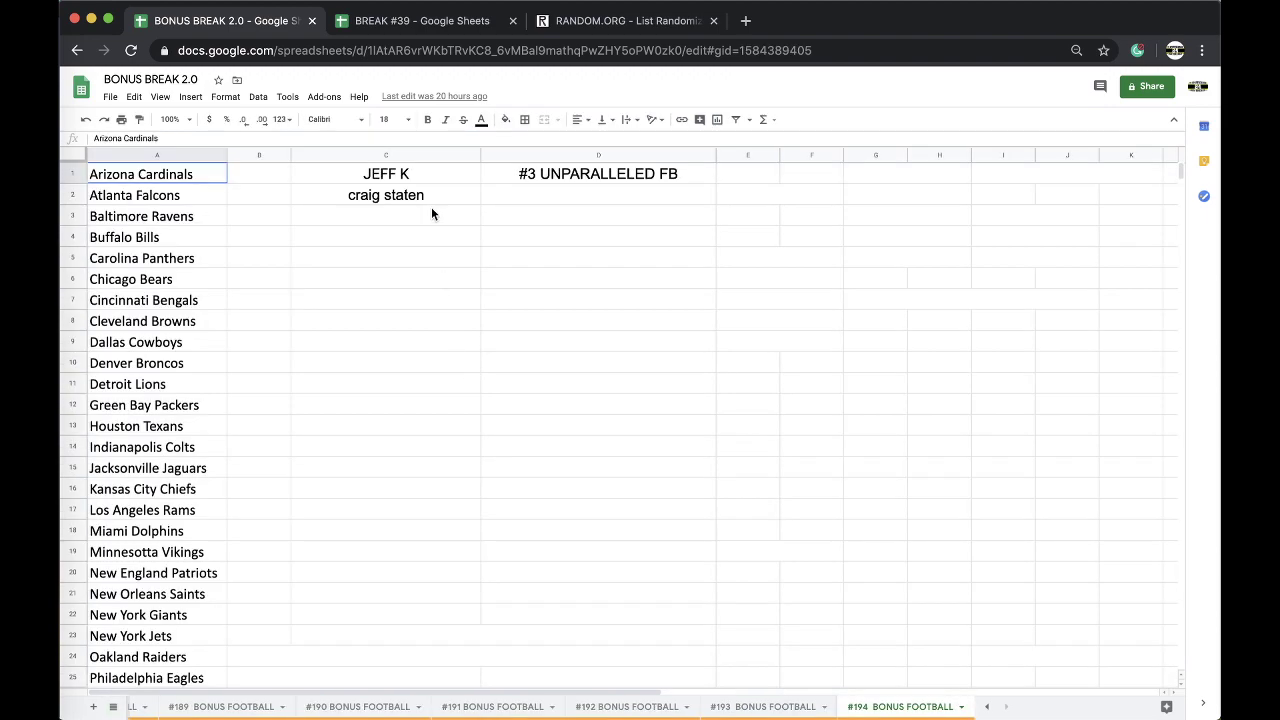
Paste the drawn participant's username into cell C3, beside the Baltimore Ravens, and apply a paste formatting option.
click(431, 207)
key(ctrl+v)
click(495, 258)
click(506, 280)
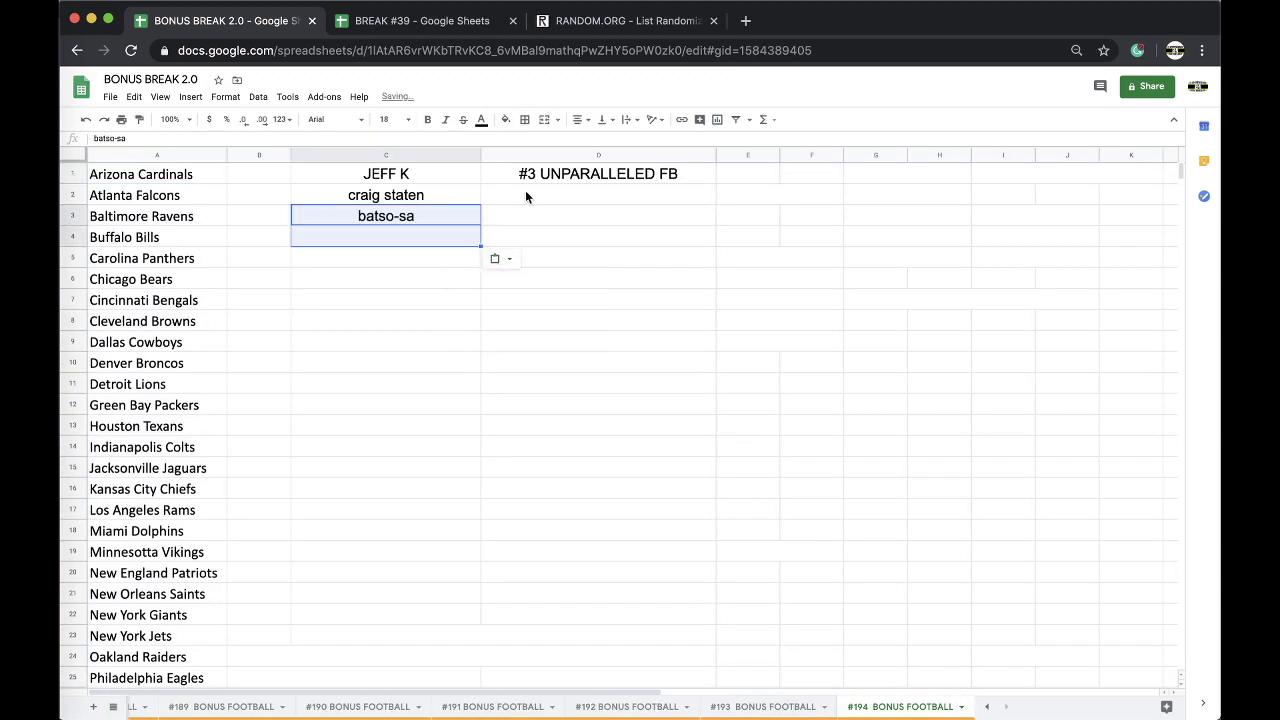
Enter #3500 GR FB JERSEY as the source break in cell D3 and N/A in cell D2.
click(514, 216)
text(JC)
key(BackSpace)
key(BackSpace)
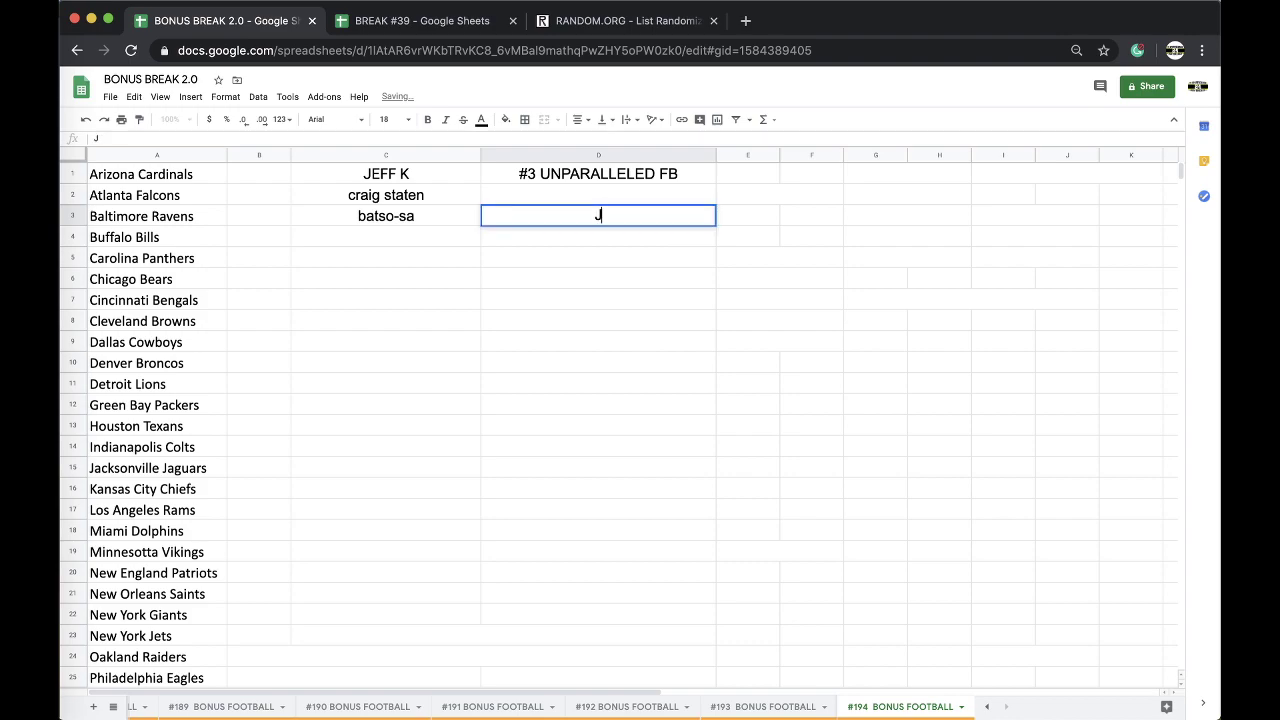
text(#3500 GR FB JERSEY)
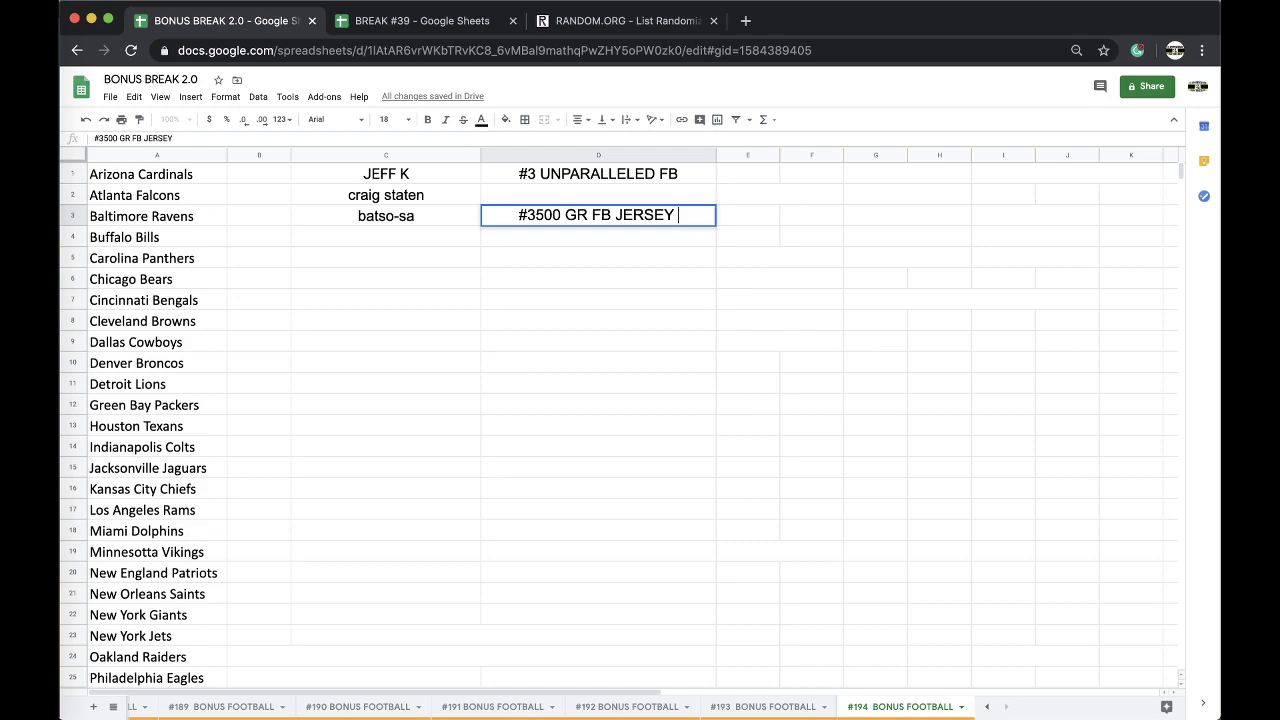
click(523, 176)
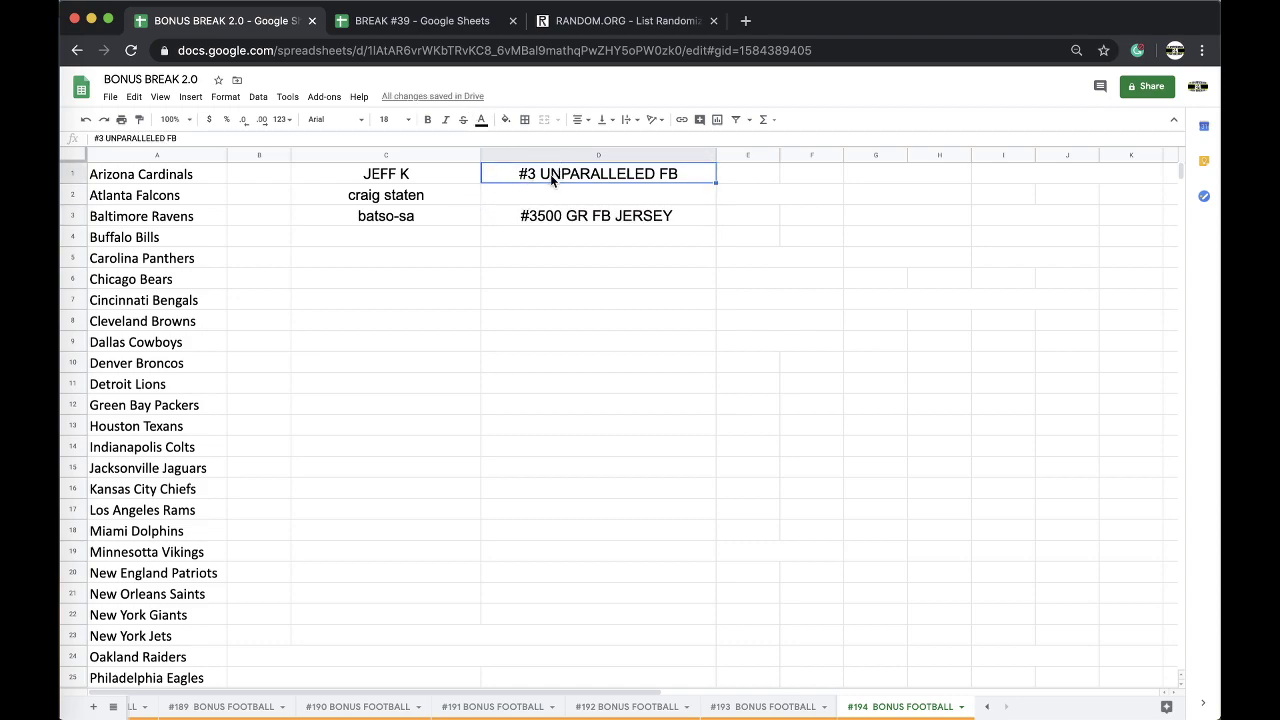
click(538, 193)
text(N/A)
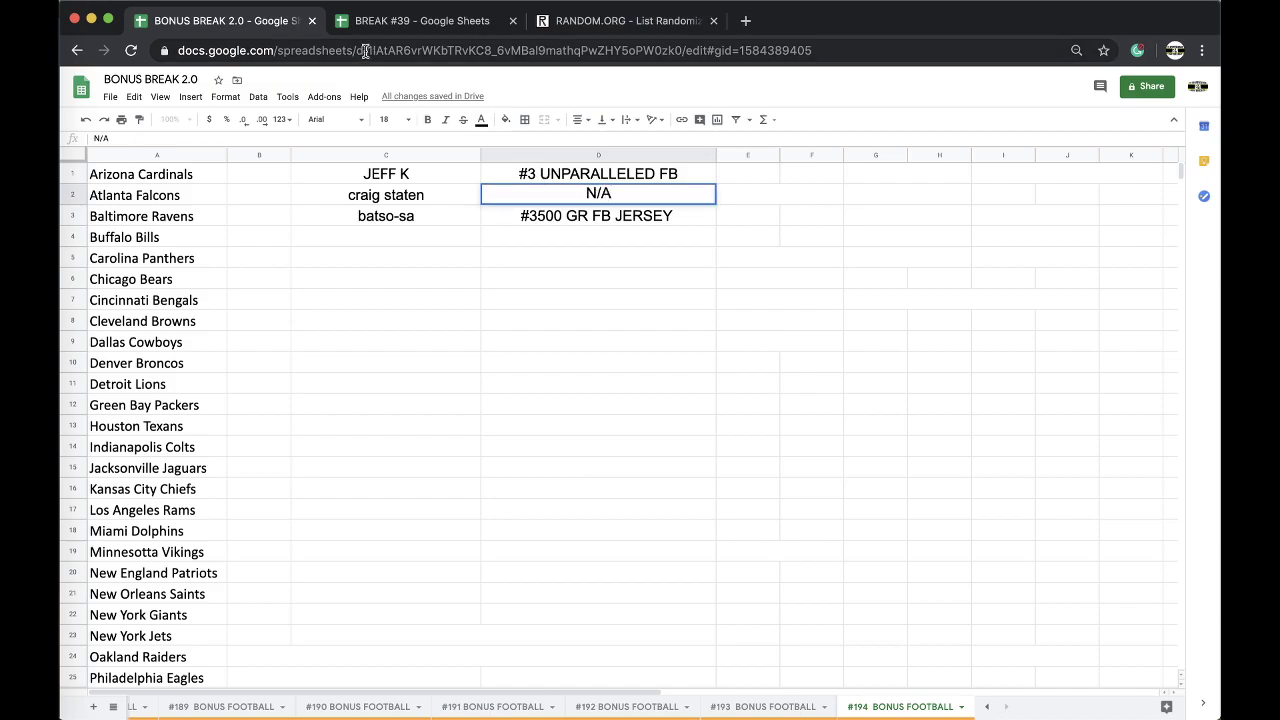
Return to the BREAK #39 spreadsheet and open the #3501 GR MINI sheet.
click(363, 29)
click(574, 706)
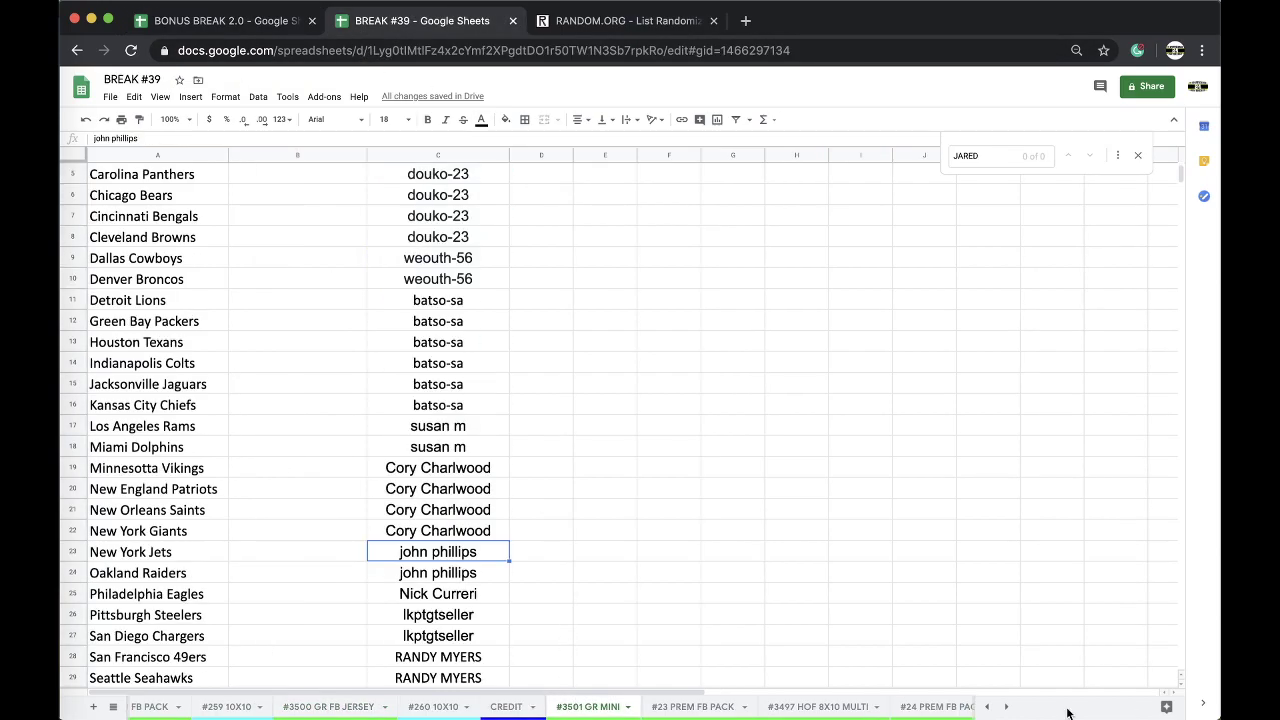